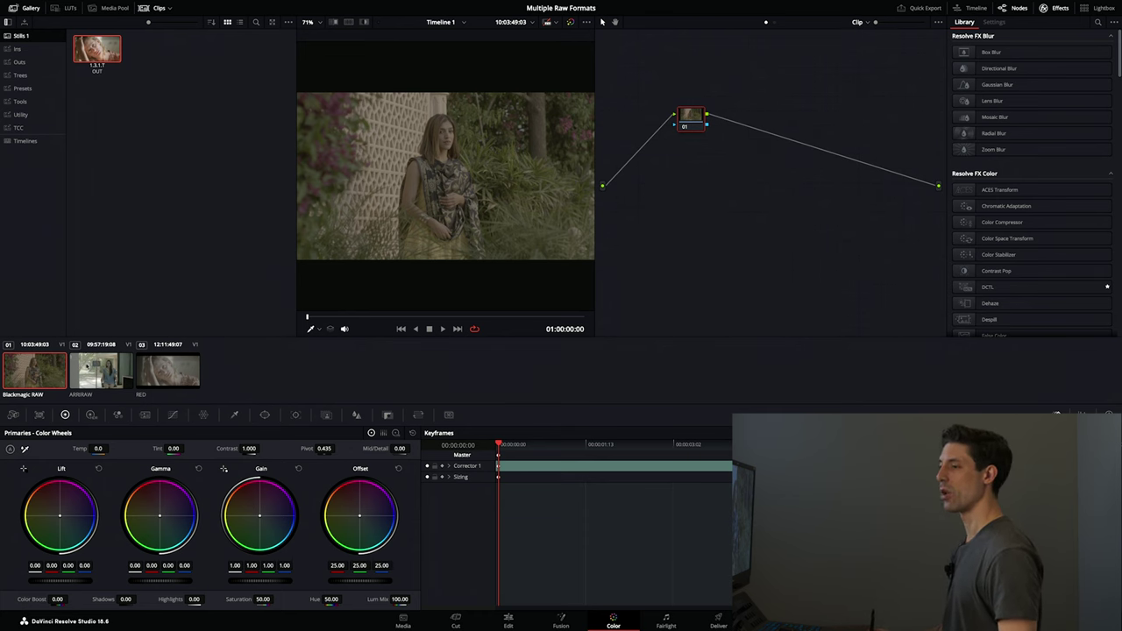
Preview the ARRIRAW, RED and Blackmagic RAW clips, ending back on the Blackmagic RAW clip
key("Down")
left_click(155, 365)
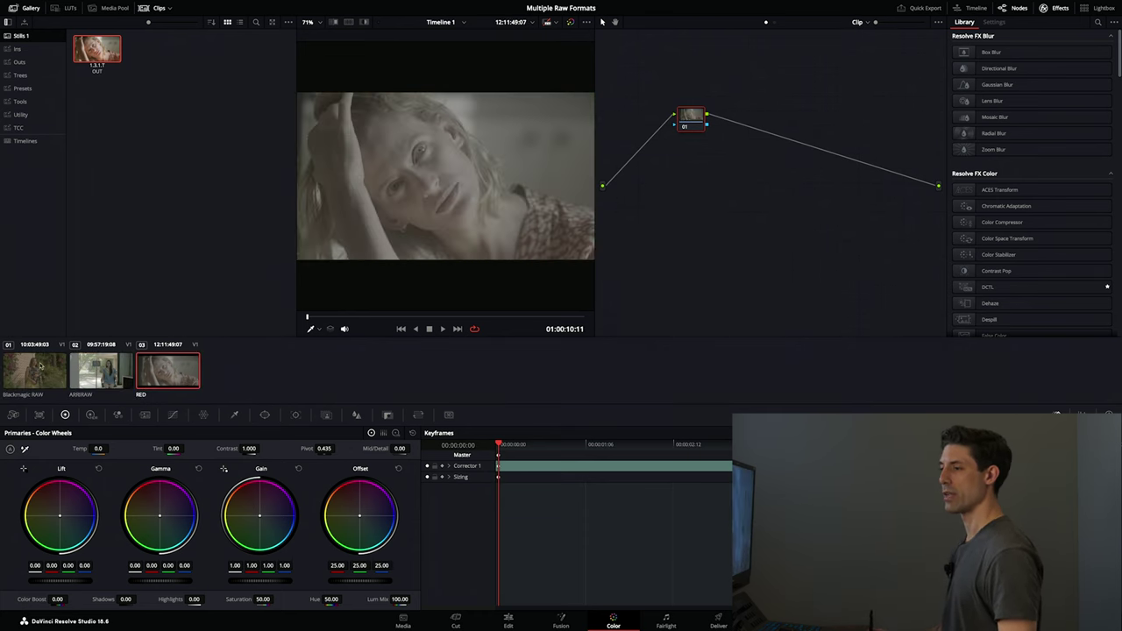
left_click(39, 366)
left_click(107, 368)
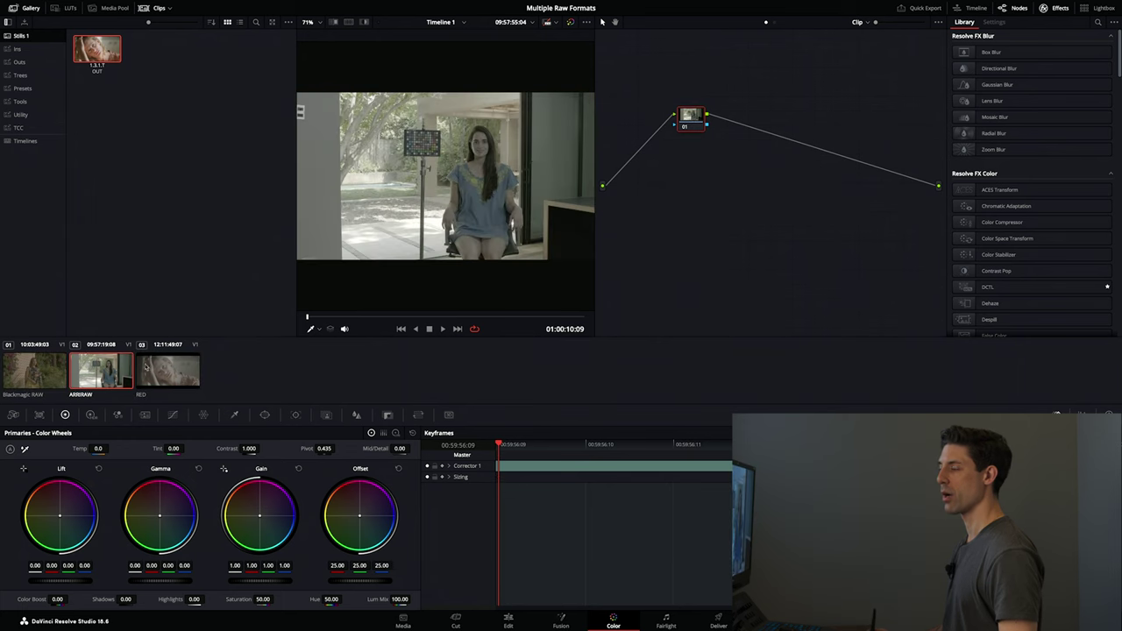
left_click(158, 370)
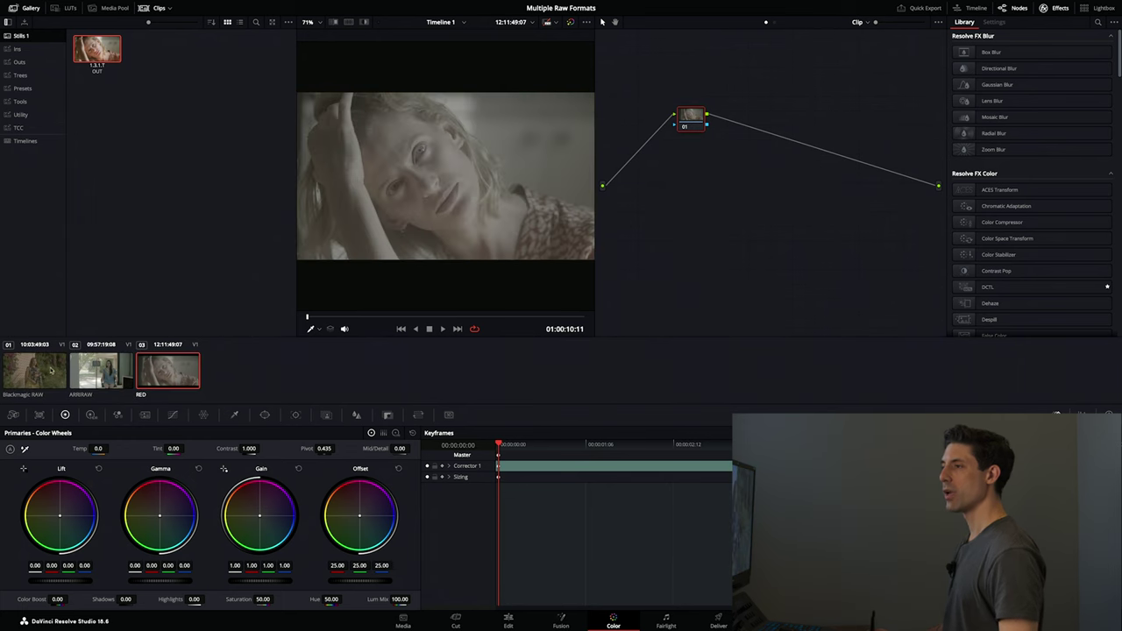
left_click(54, 370)
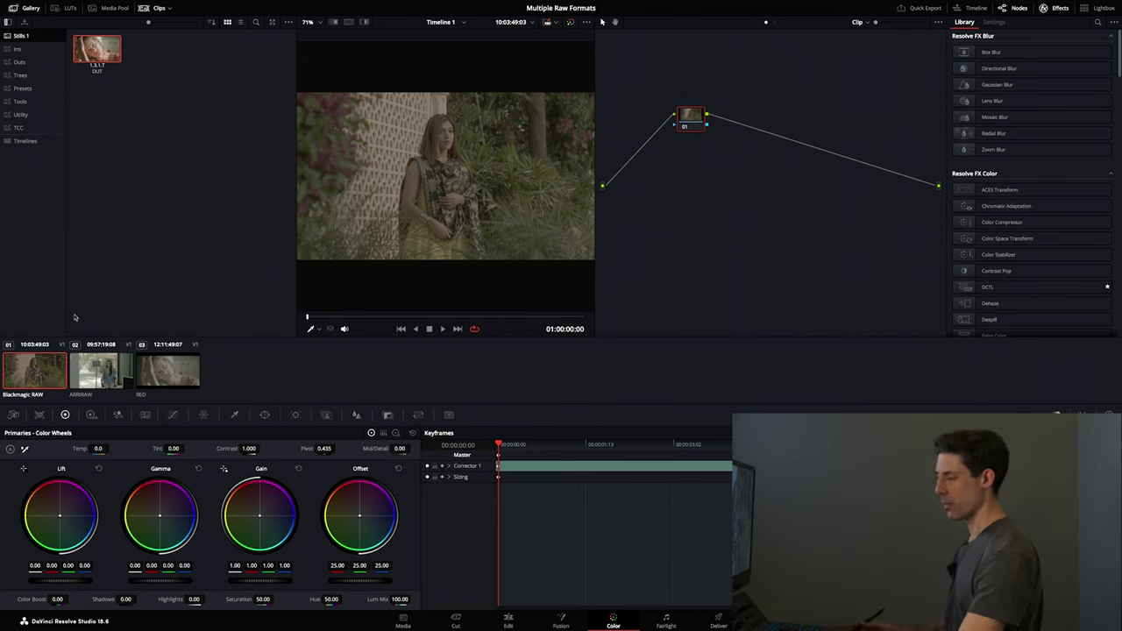
Switch the node editor from Clip to the Timeline-level node graph
left_click(860, 22)
left_click(859, 48)
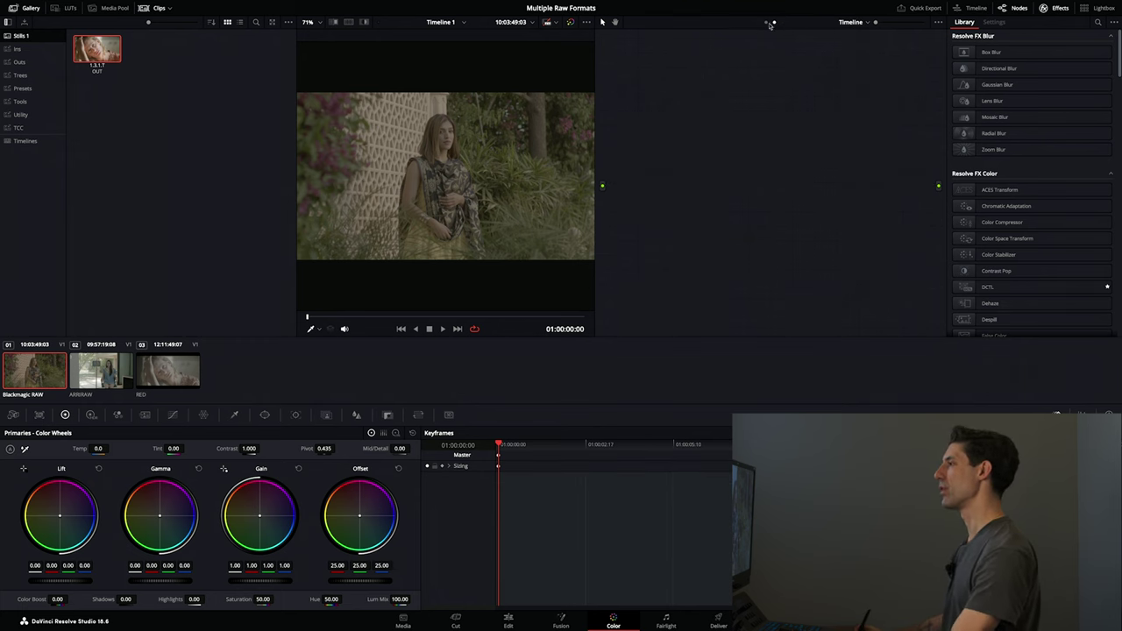
left_click(855, 22)
left_click(855, 35)
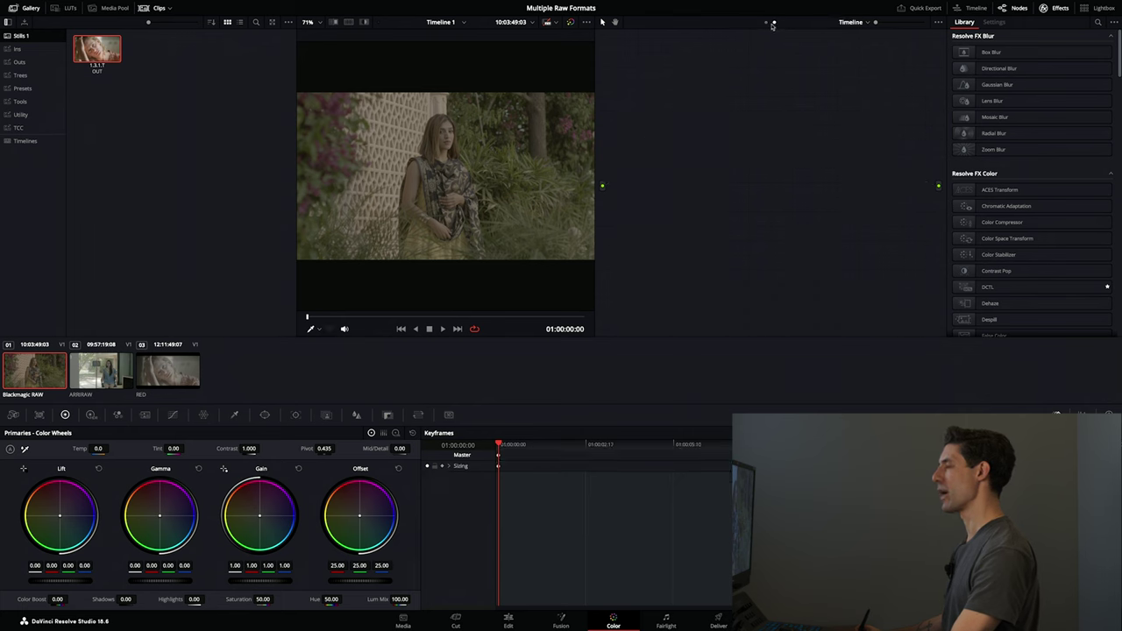
left_click(835, 25)
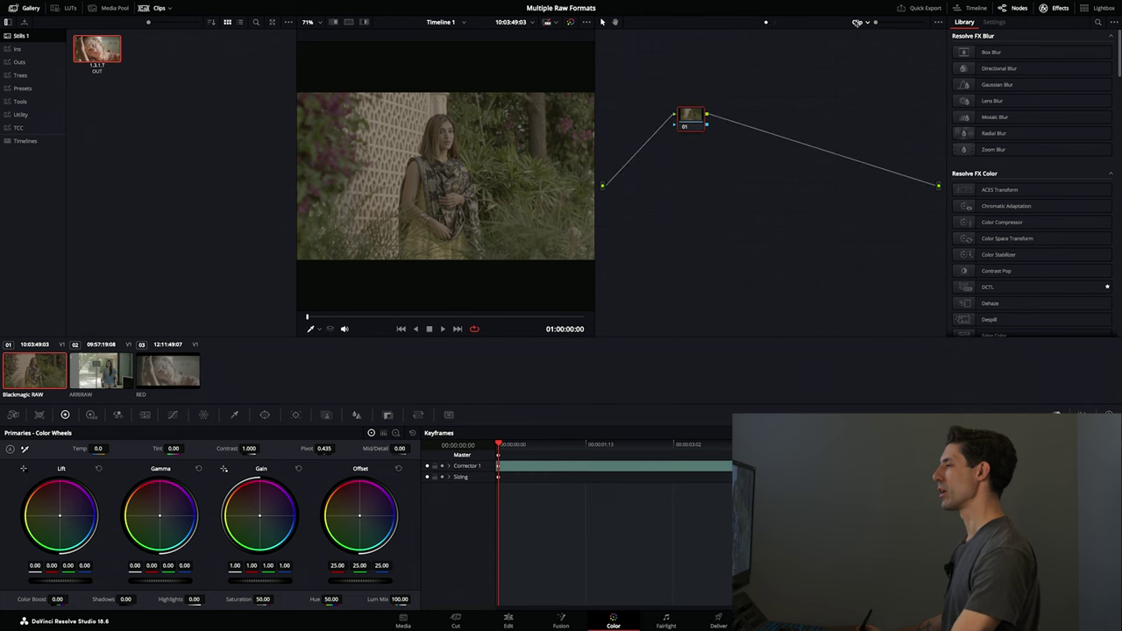
left_click(857, 21)
left_click(877, 44)
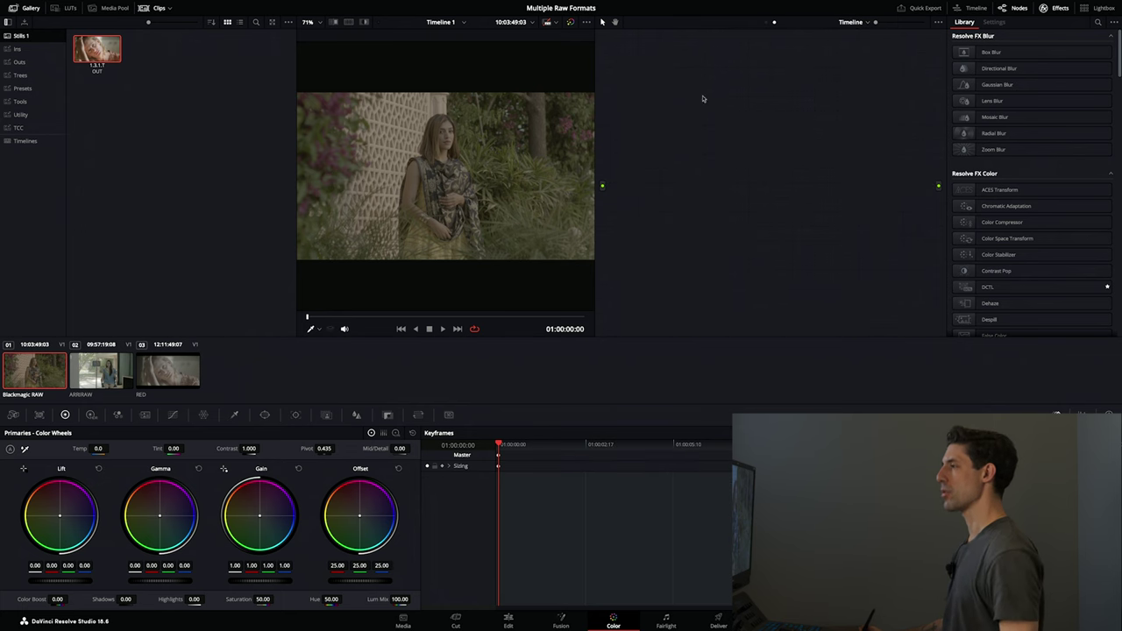
Add a serial timeline node carrying the saved still's DWG-to-Rec.709 CST grade
key("alt+s")
left_click_drag(97, 48, 688, 114)
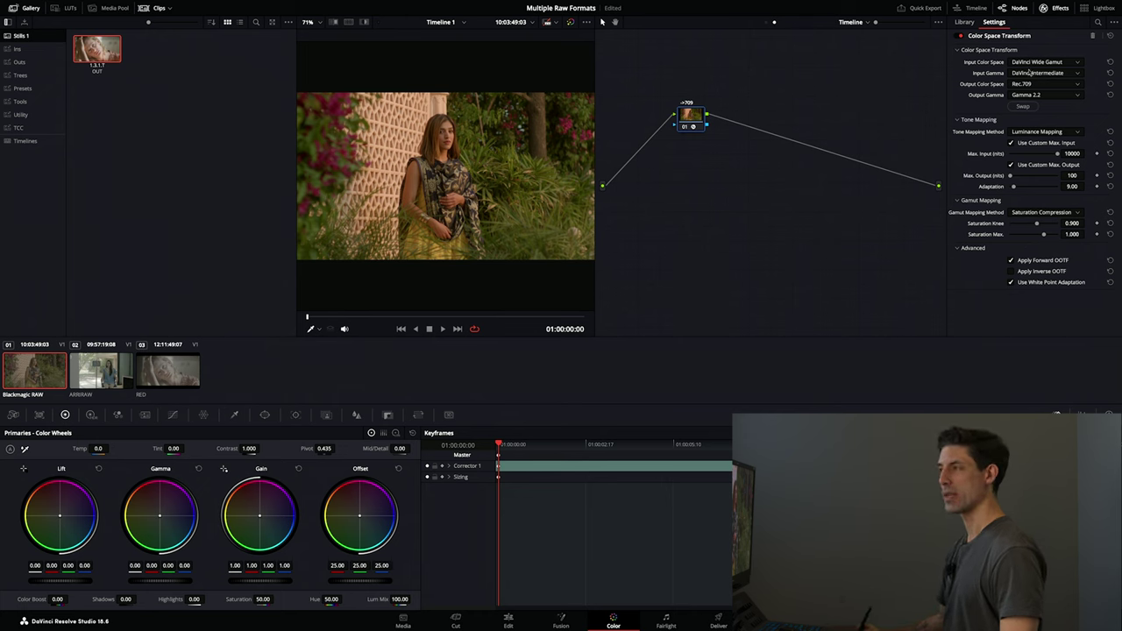
left_click_drag(690, 123, 689, 129)
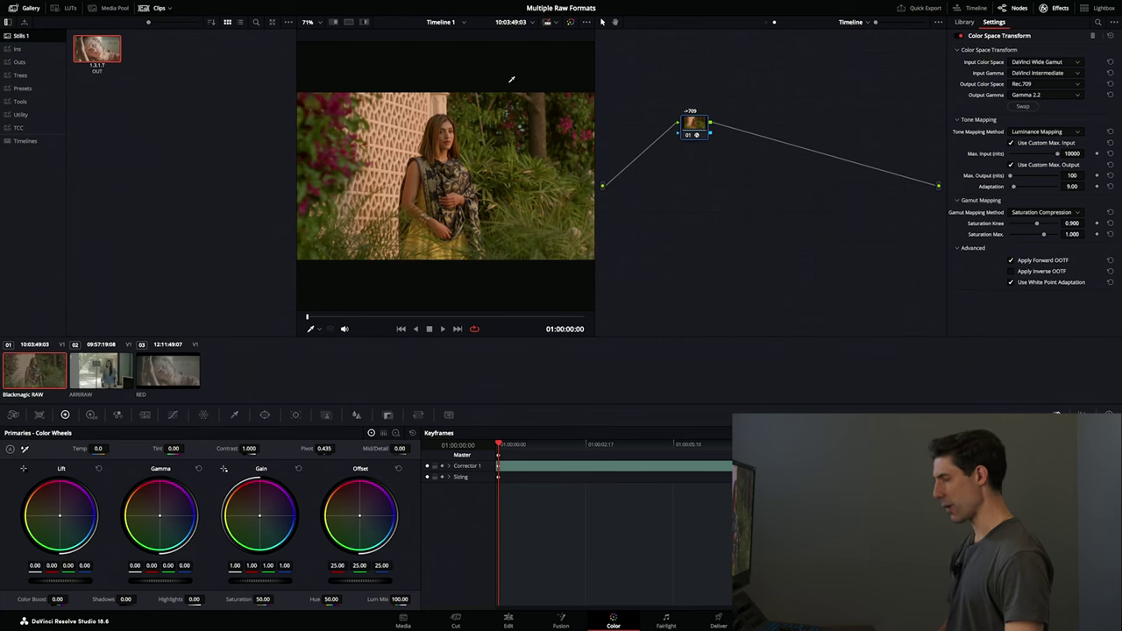
Open Project Settings to Camera Raw and review the RAW profile list, keeping ARRI
key("shift+9")
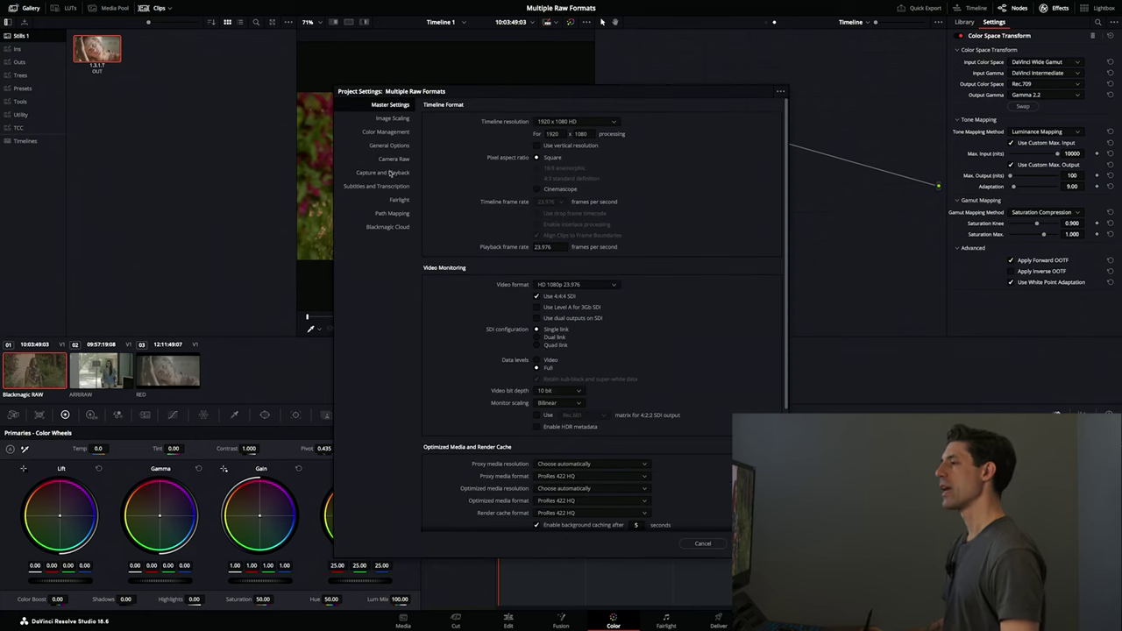
left_click(394, 160)
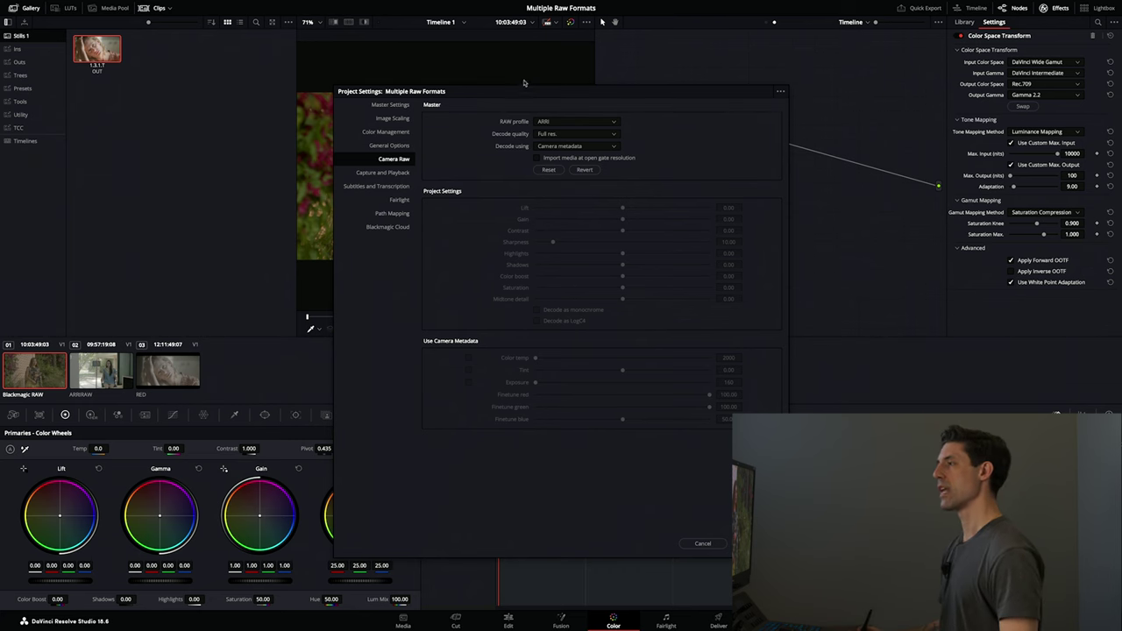
left_click(551, 123)
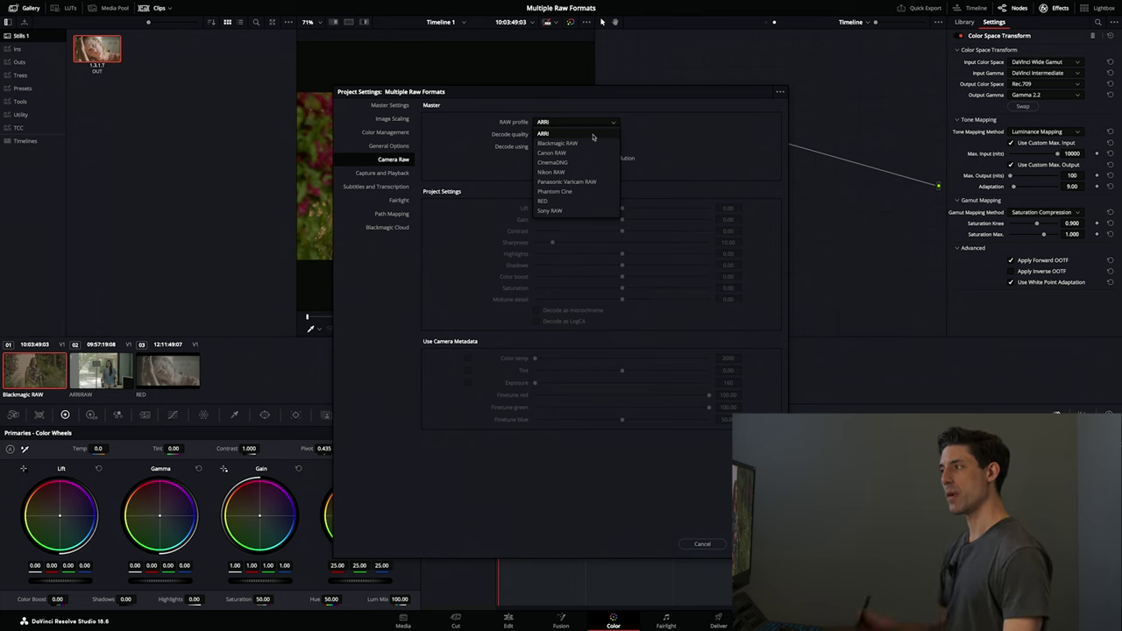
left_click(552, 133)
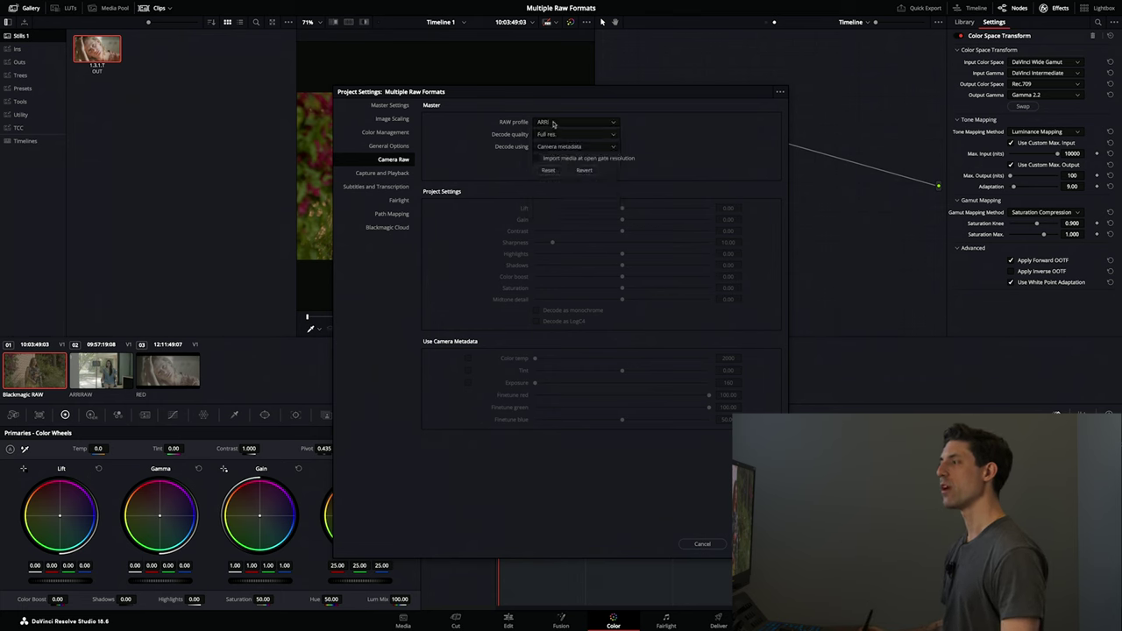
left_click(550, 124)
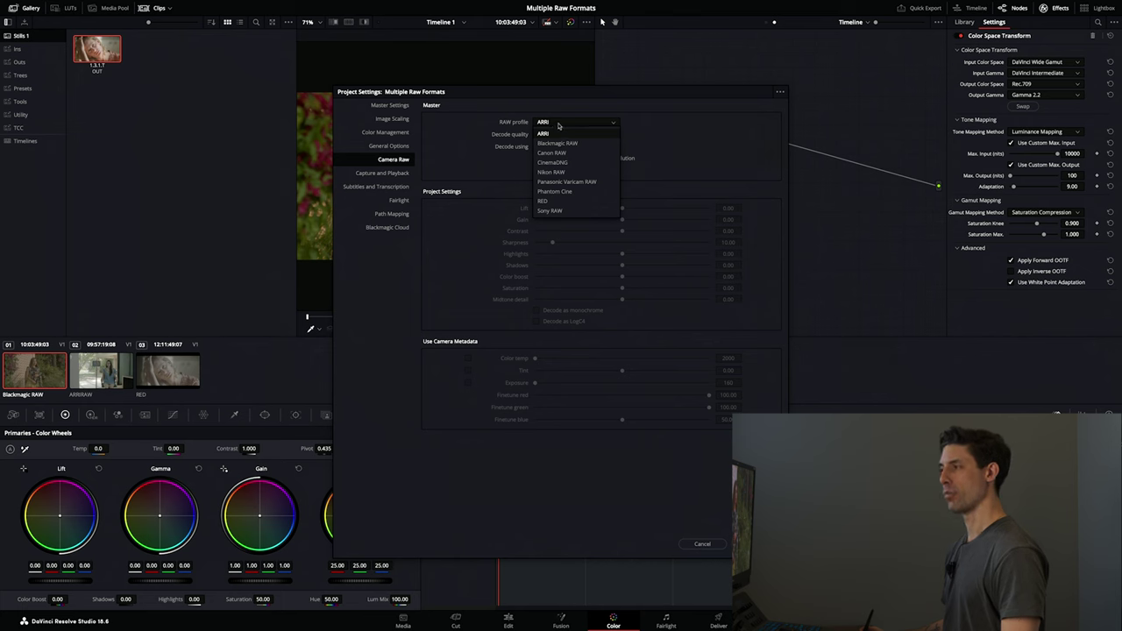
left_click(558, 125)
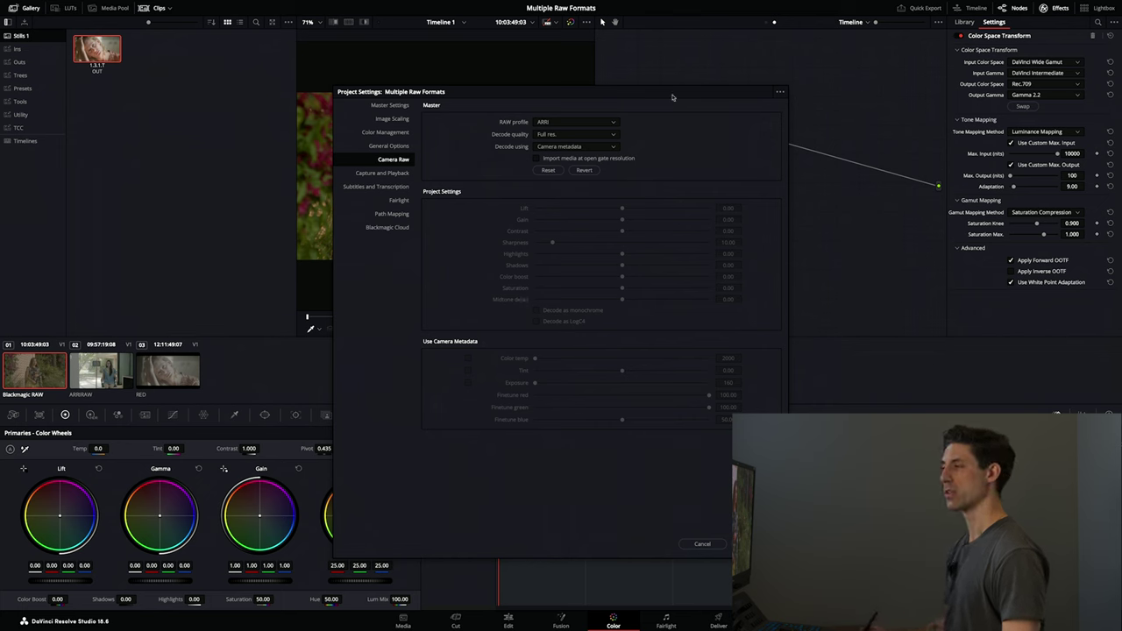
Switch the RAW profile to Blackmagic RAW, decoding using Project settings
left_click(553, 124)
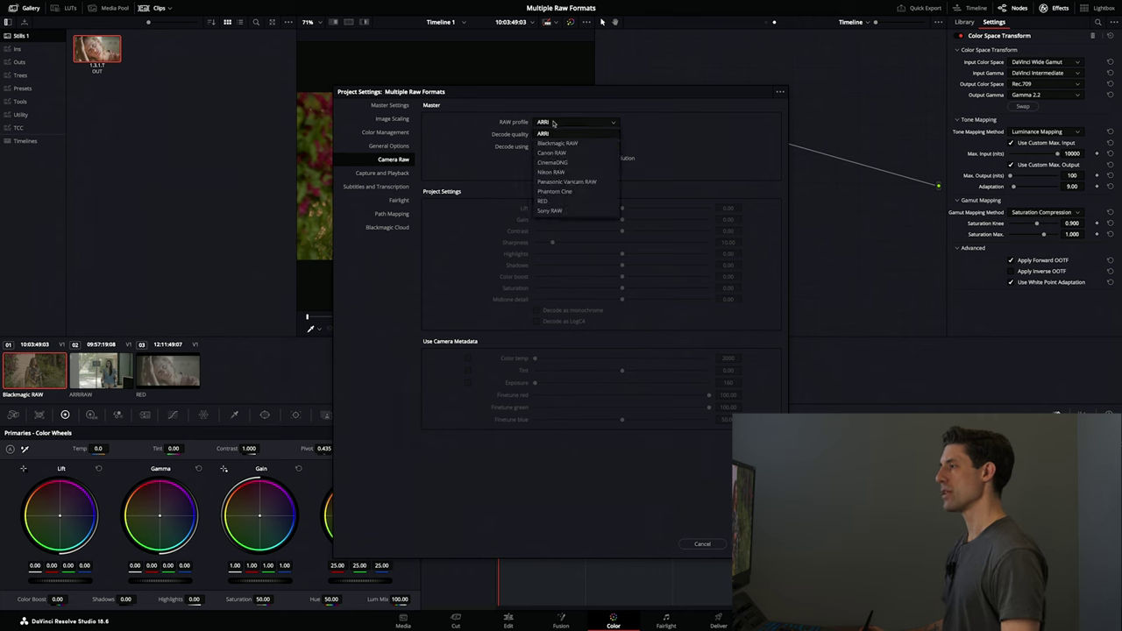
left_click(554, 142)
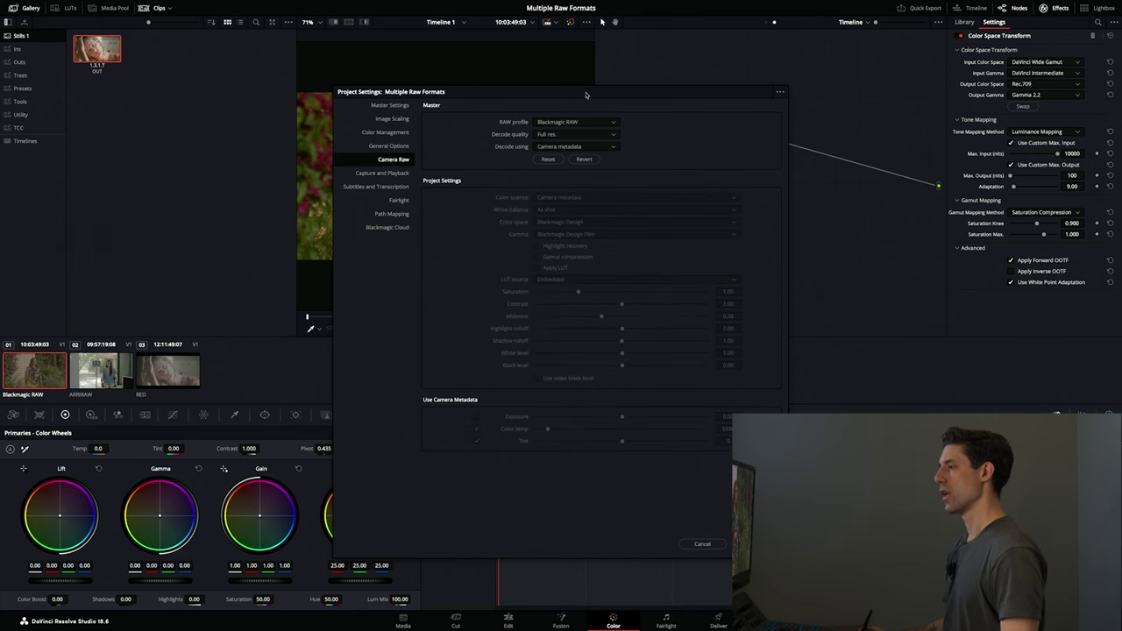
left_click(578, 148)
left_click(570, 175)
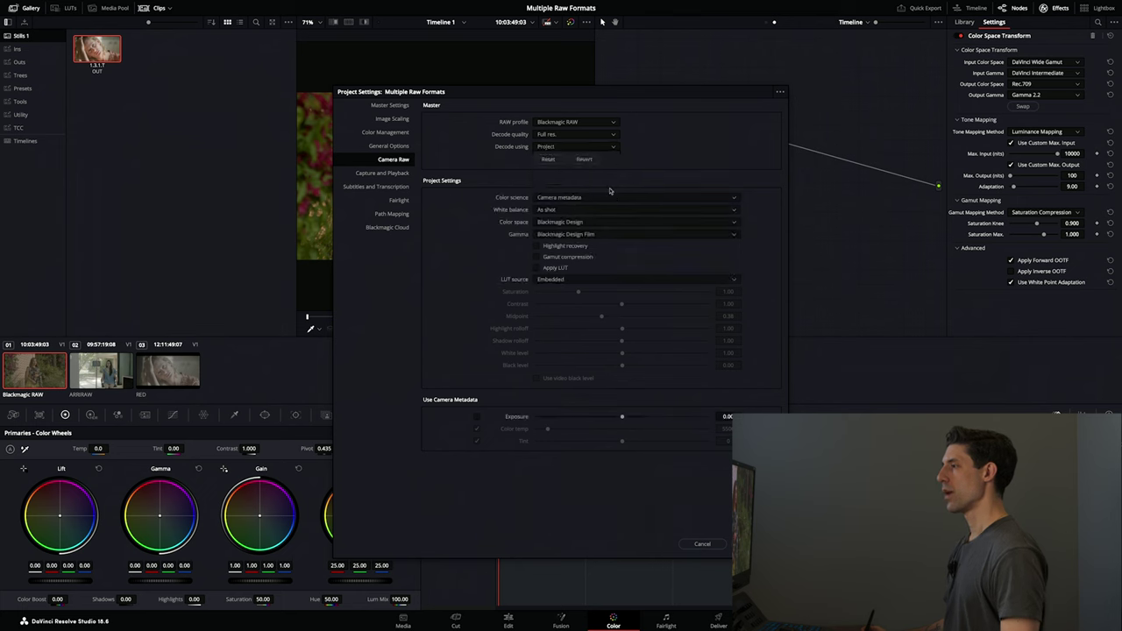
Set Blackmagic RAW colour space to DaVinci Wide Gamut and gamma to DaVinci Intermediate
left_click(550, 223)
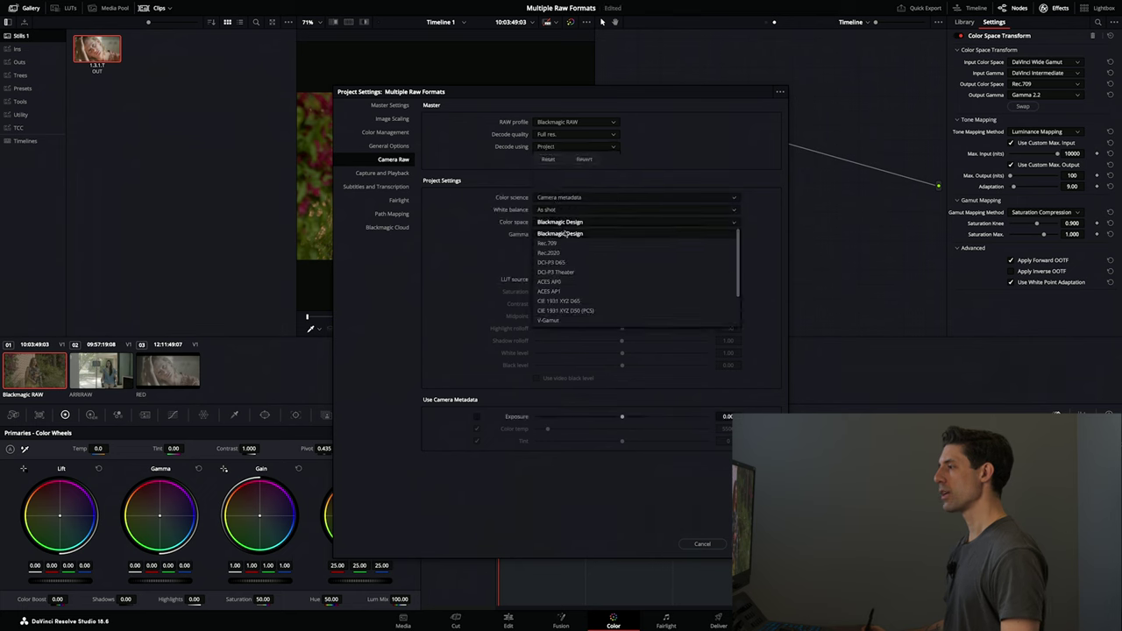
scroll(580, 299, "down", 3)
left_click(578, 318)
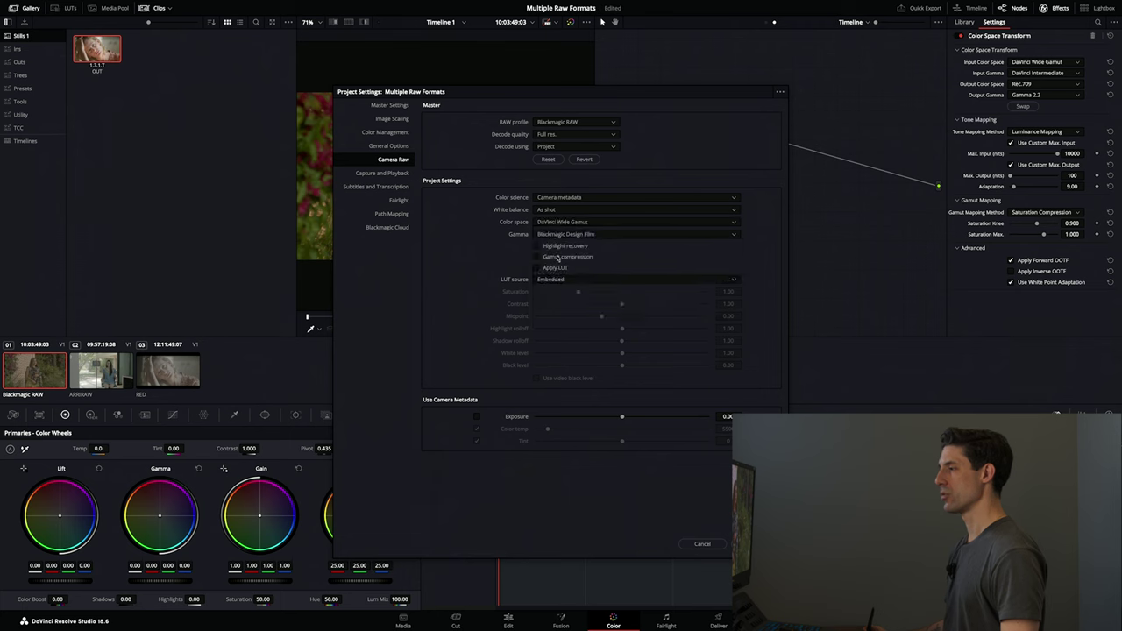
left_click(566, 234)
scroll(567, 302, "down", 3)
left_click(568, 333)
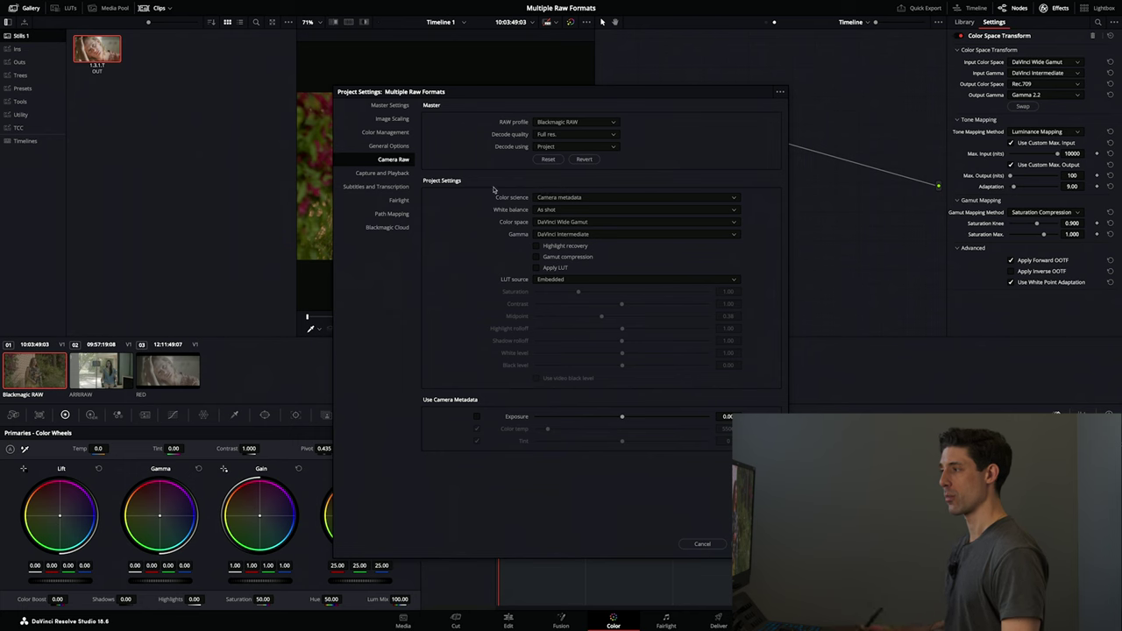
left_click(578, 123)
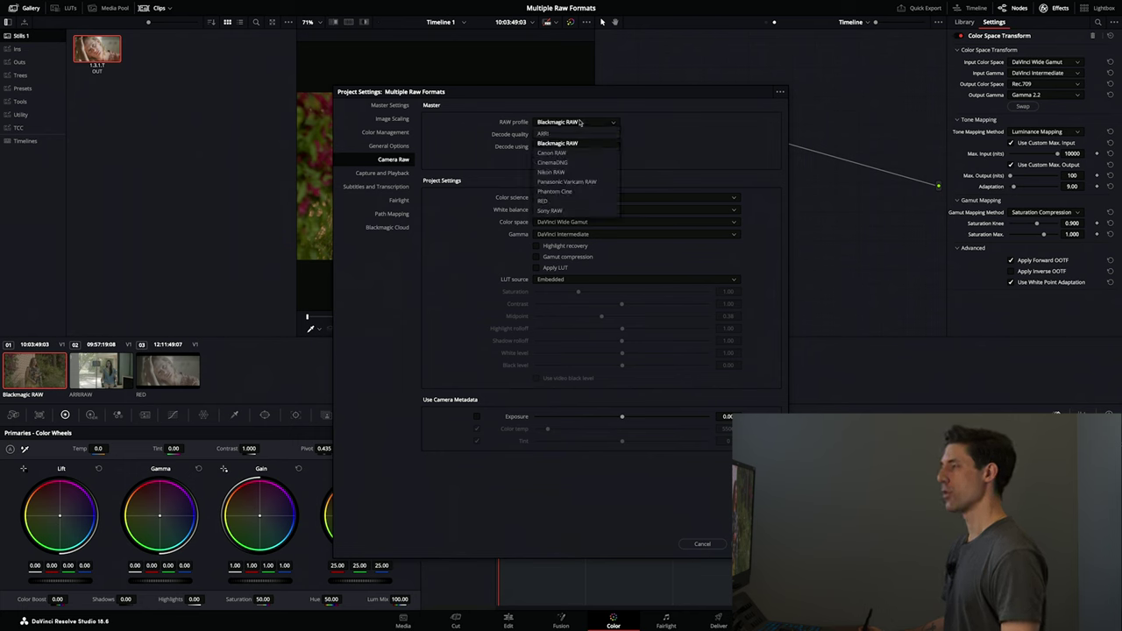
Compare the Blackmagic RAW and RED profile settings, settling on the RED profile
left_click(568, 201)
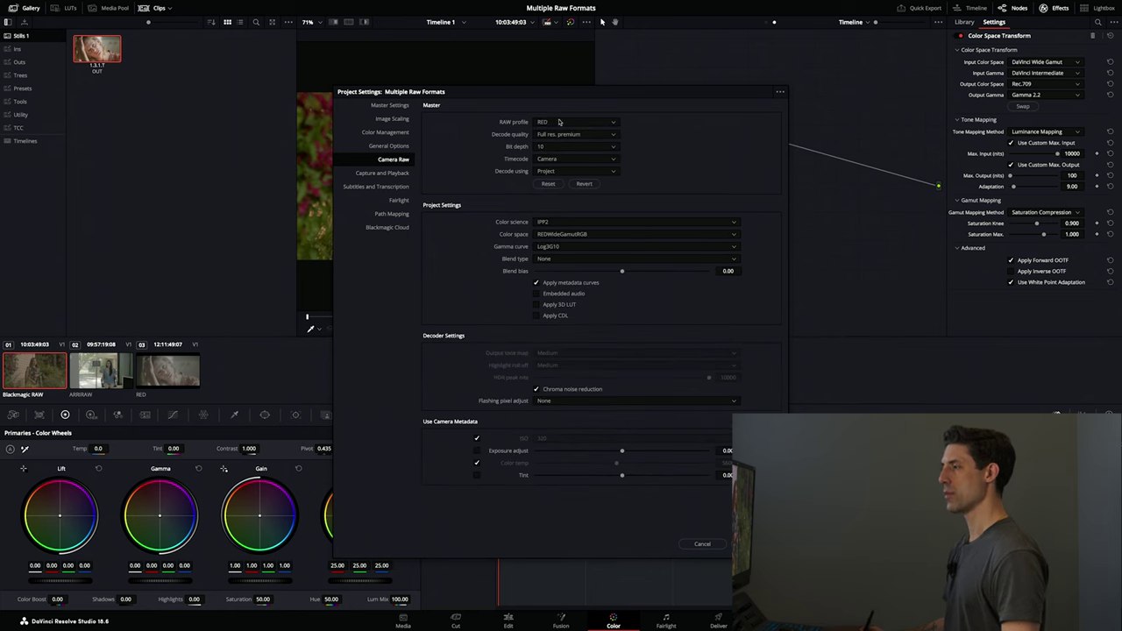
left_click(560, 123)
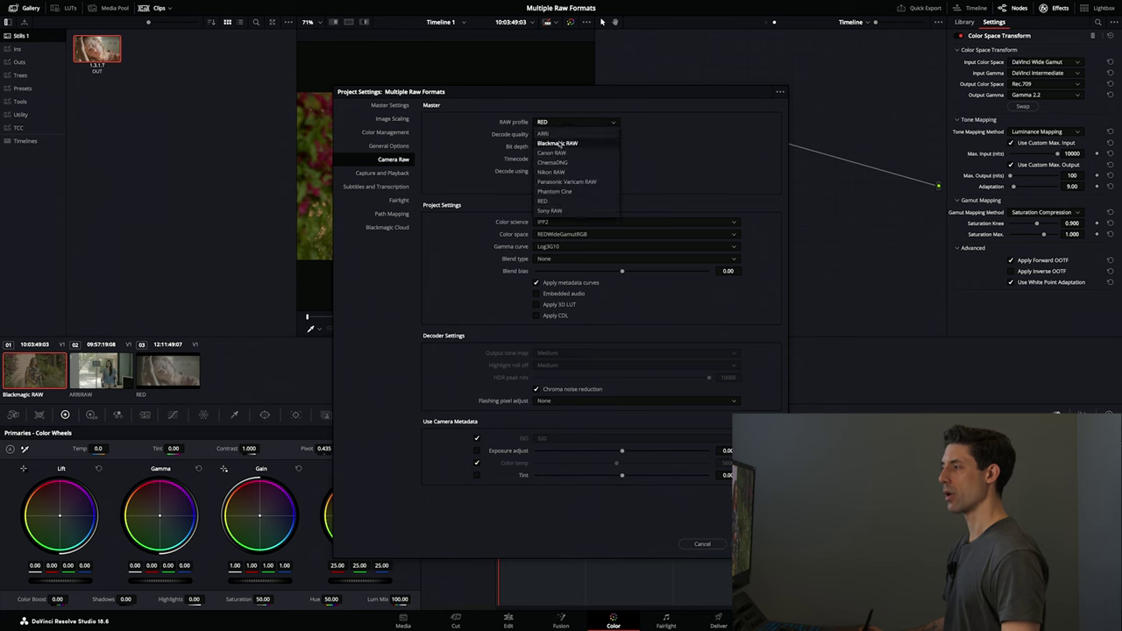
left_click(560, 143)
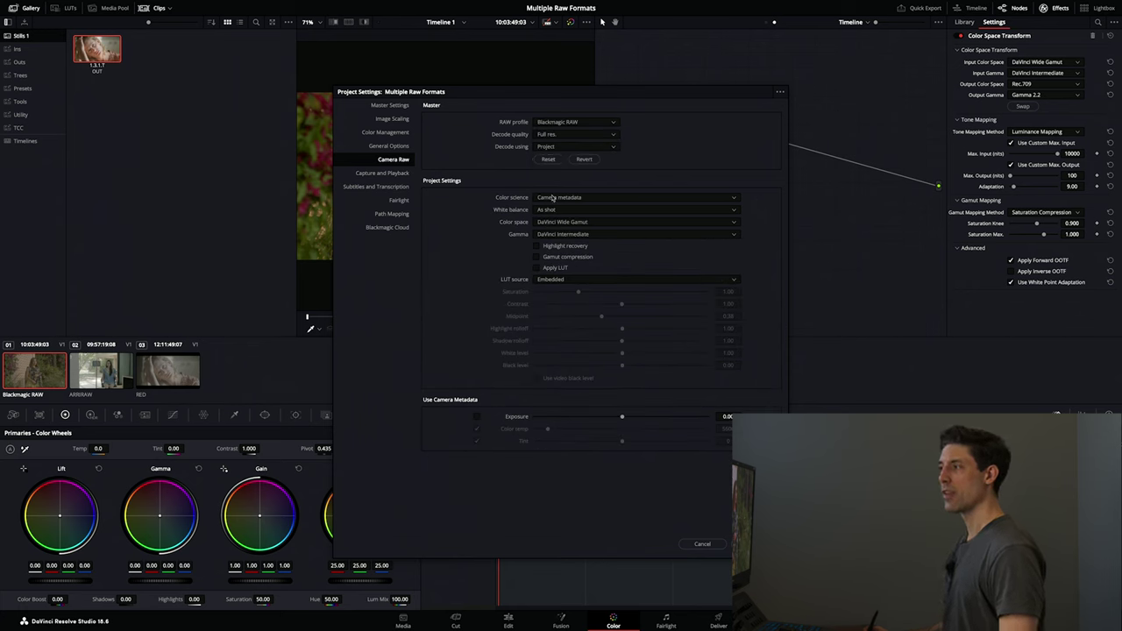
left_click(559, 122)
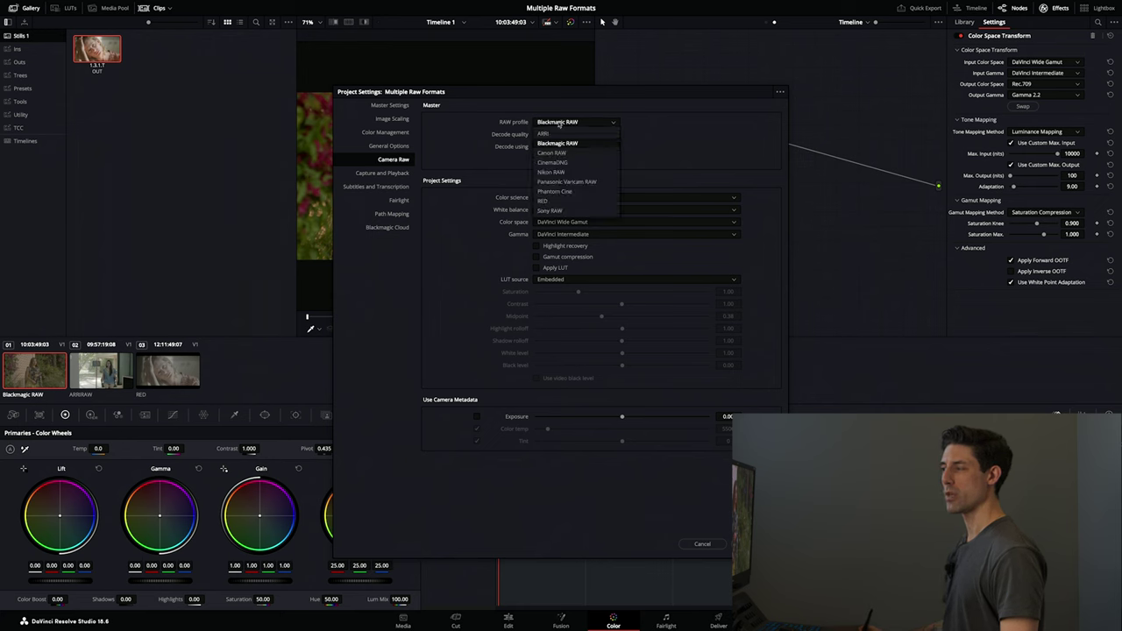
left_click(566, 200)
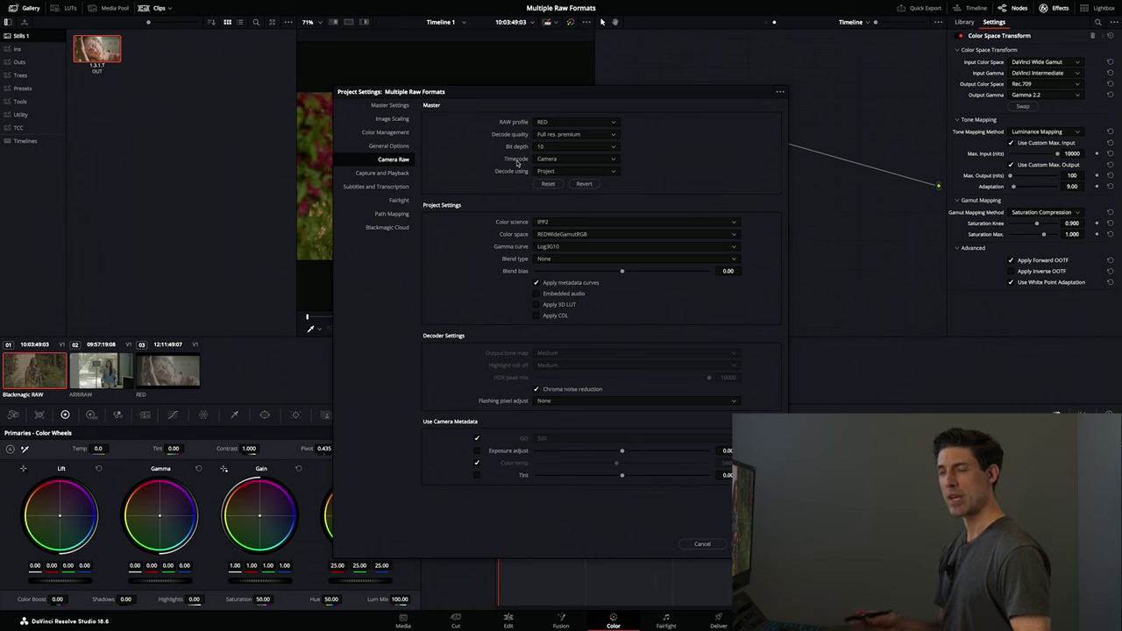
left_click(544, 125)
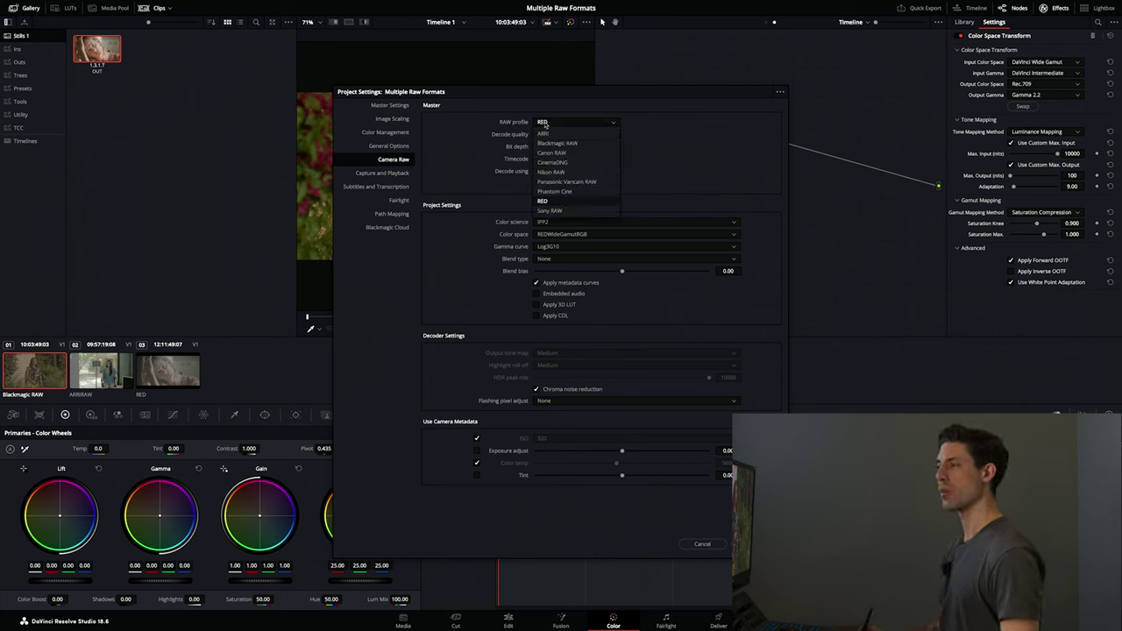
left_click(547, 122)
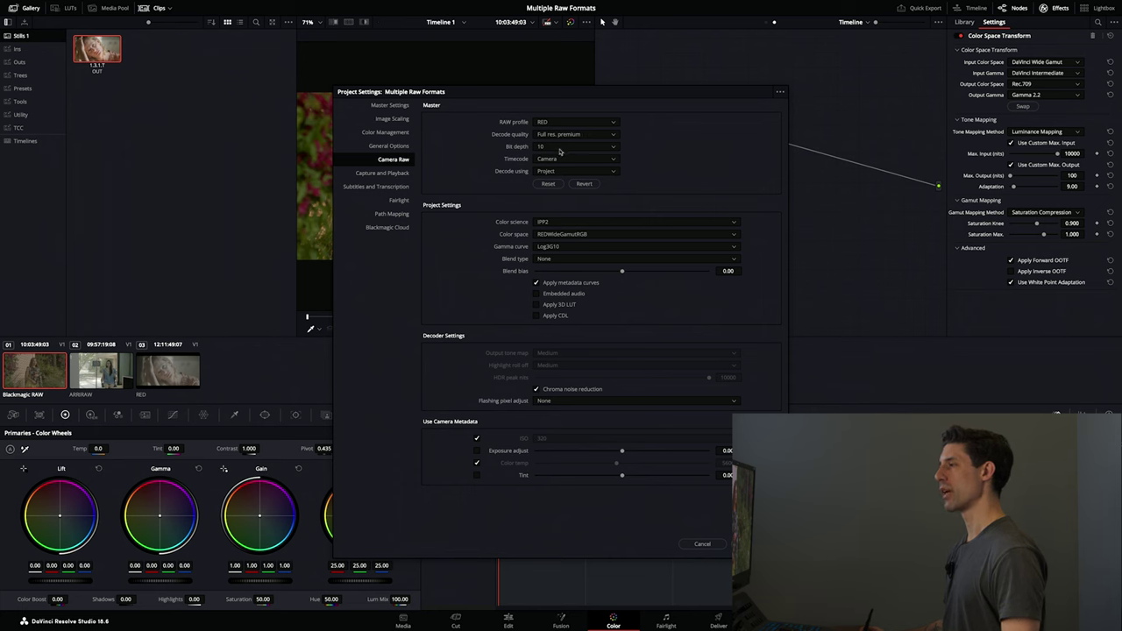
Set RED bit depth to 16, keeping Decode using on Project
left_click(561, 148)
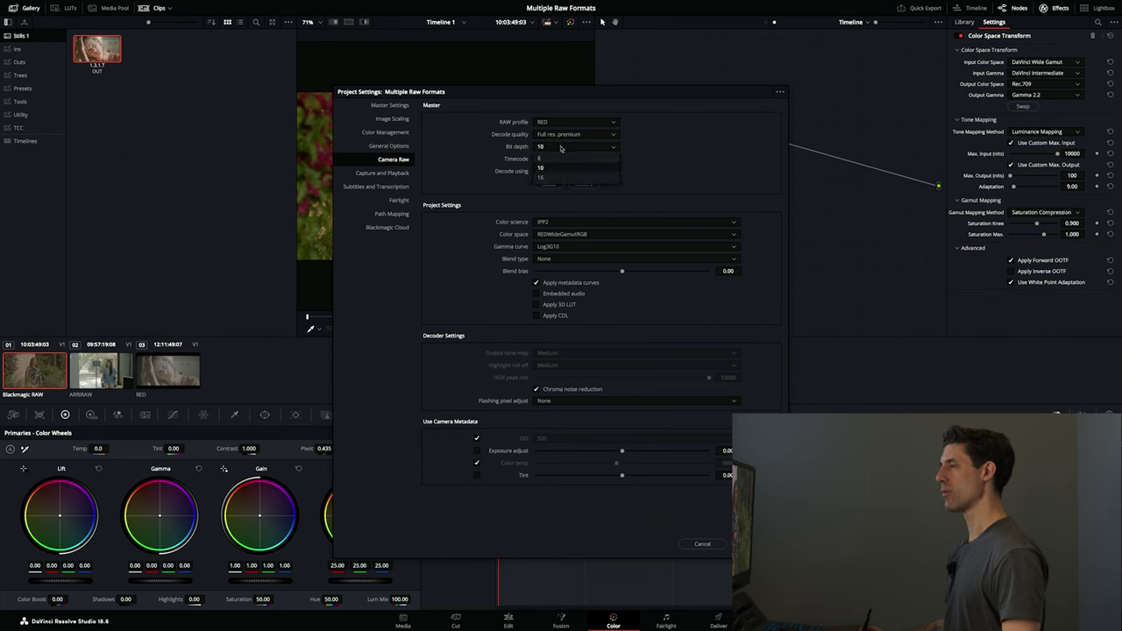
left_click(548, 176)
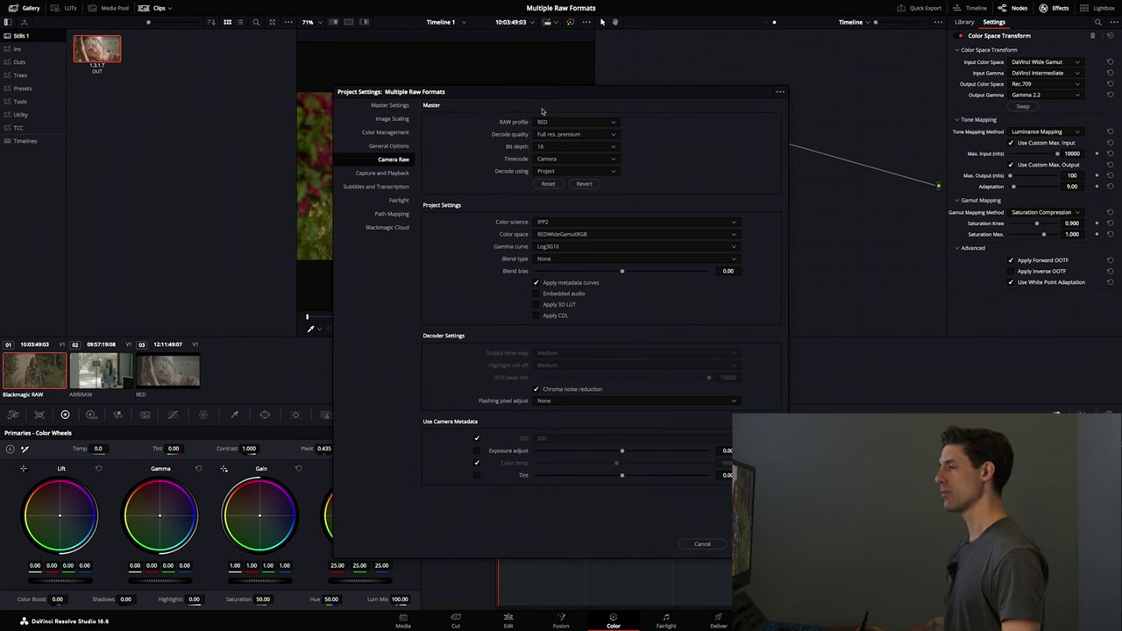
left_click(547, 173)
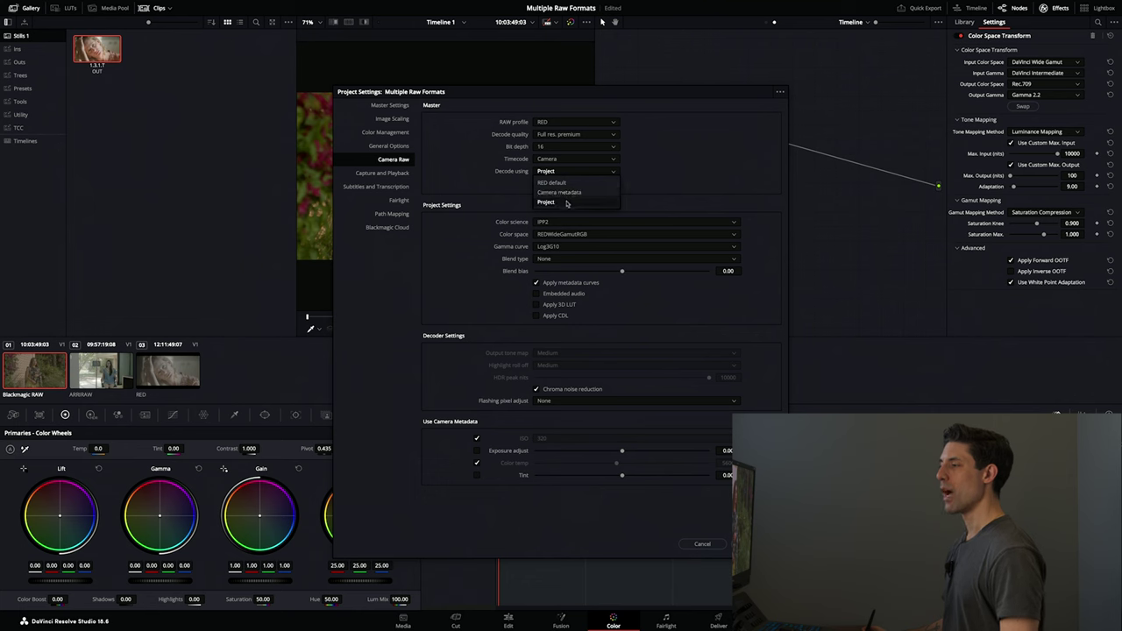
left_click(641, 202)
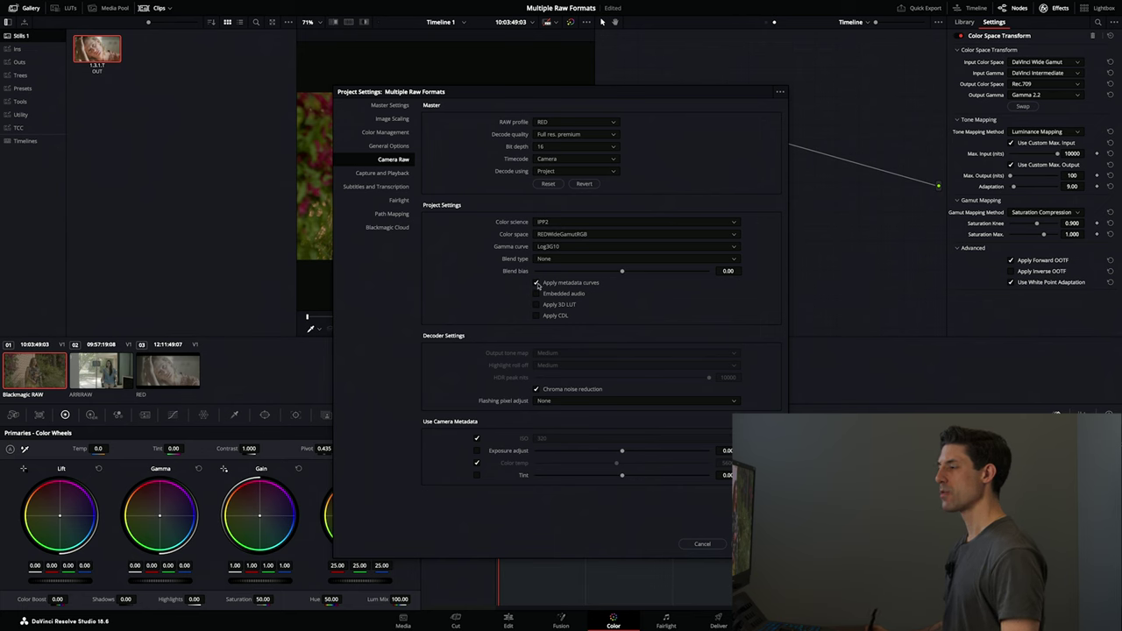
Untick Apply metadata curves for RED and save the Project Settings
left_click(536, 284)
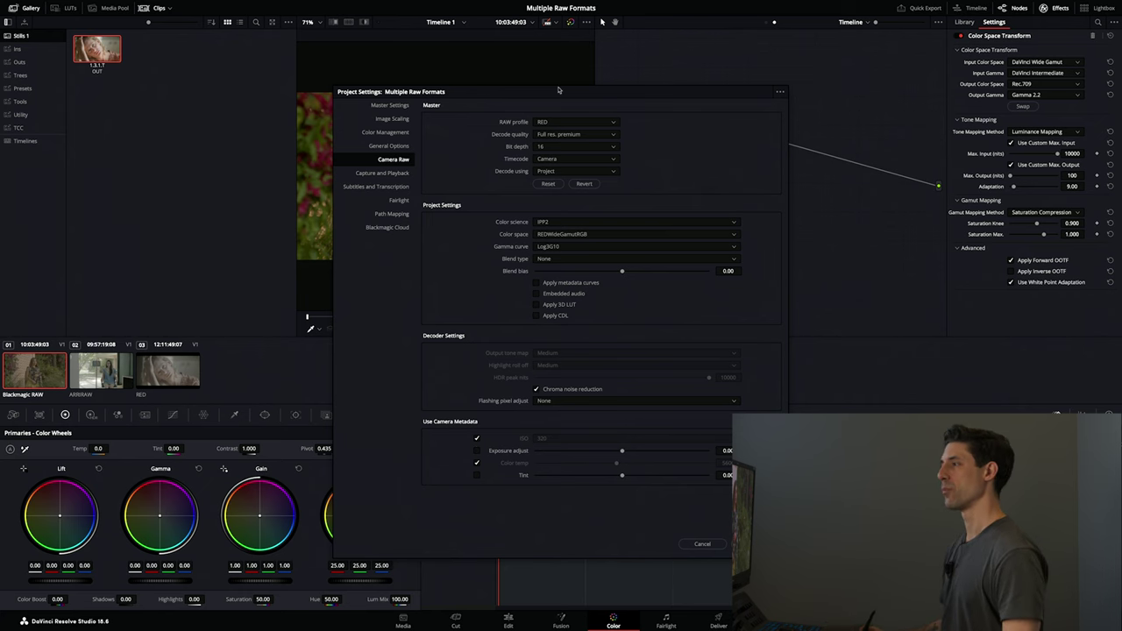
left_click_drag(558, 90, 550, 85)
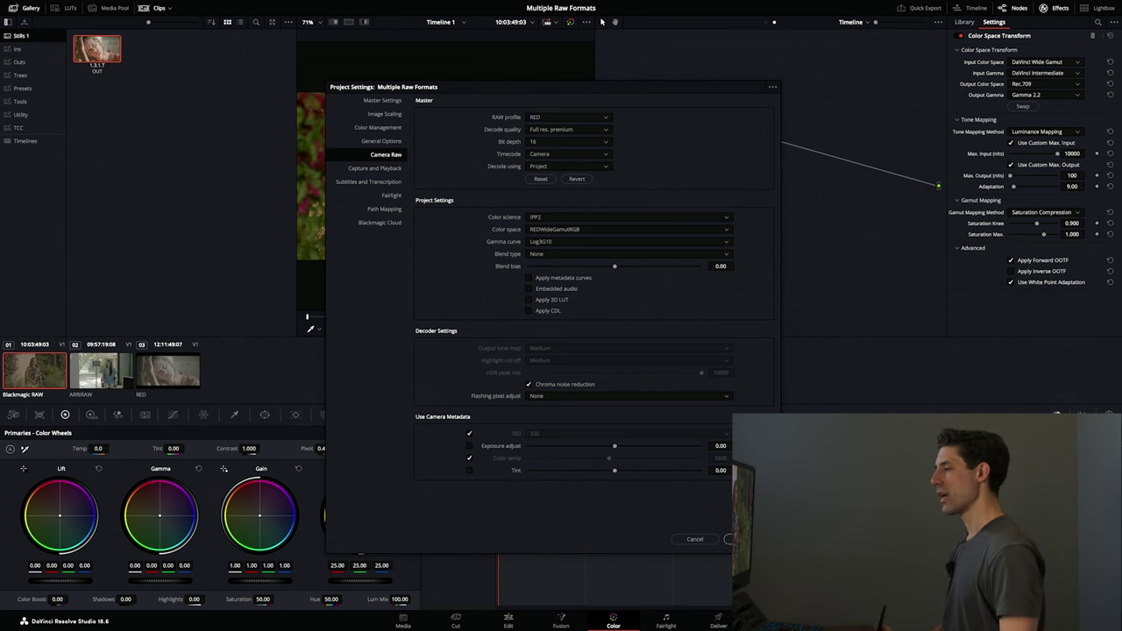
left_click(729, 539)
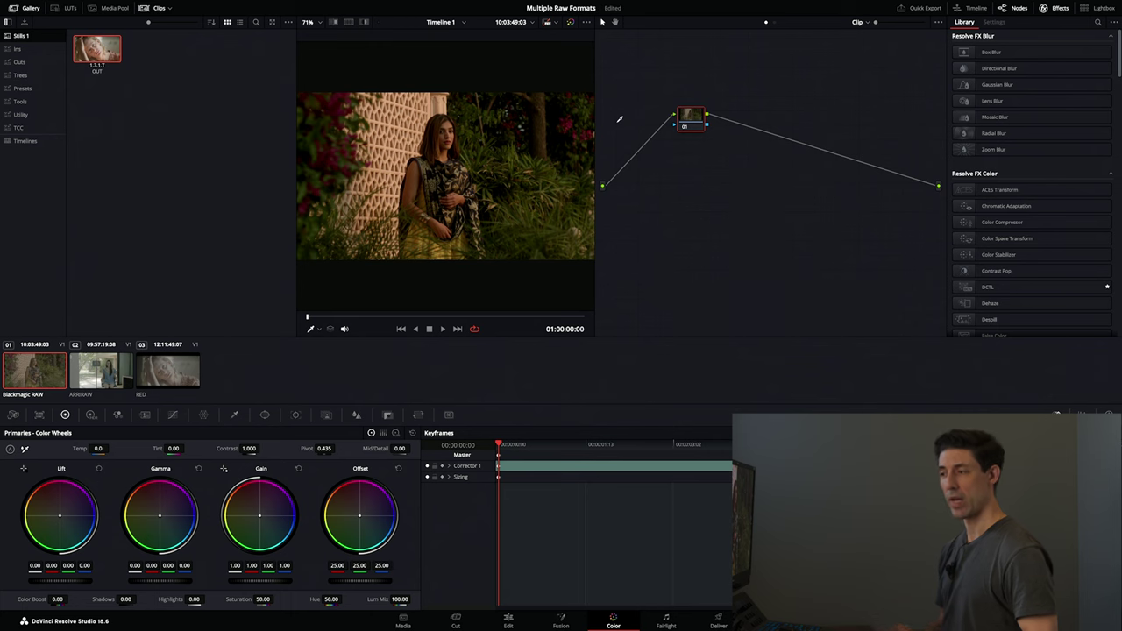
Select the 02 ARRIRAW clip and bring up its thumbnail context menu
key("Down")
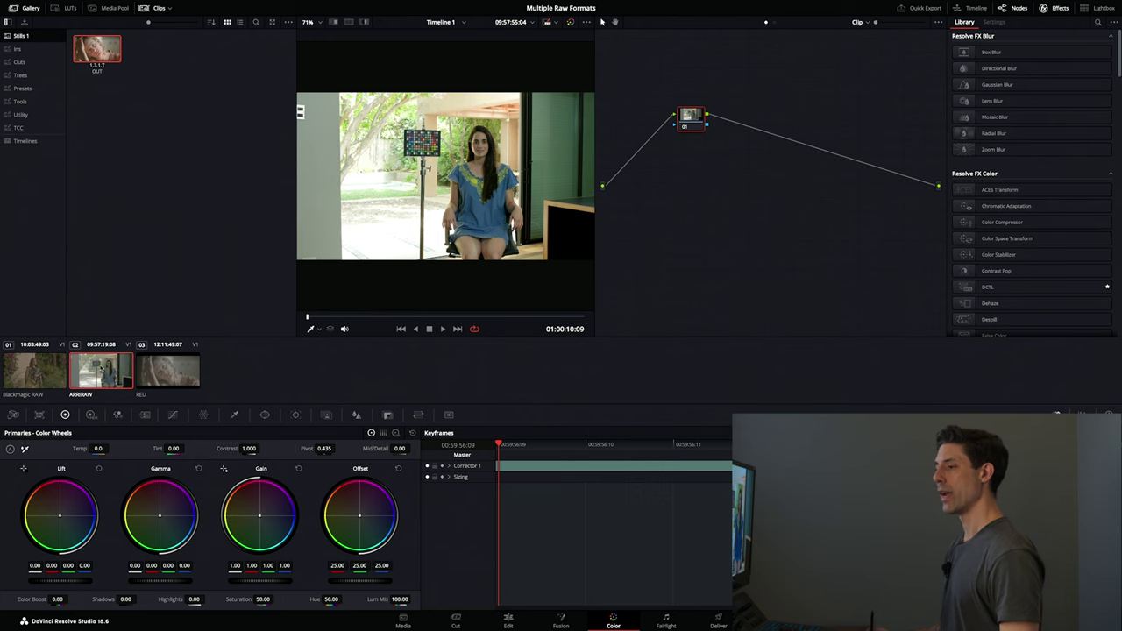
right_click(100, 368)
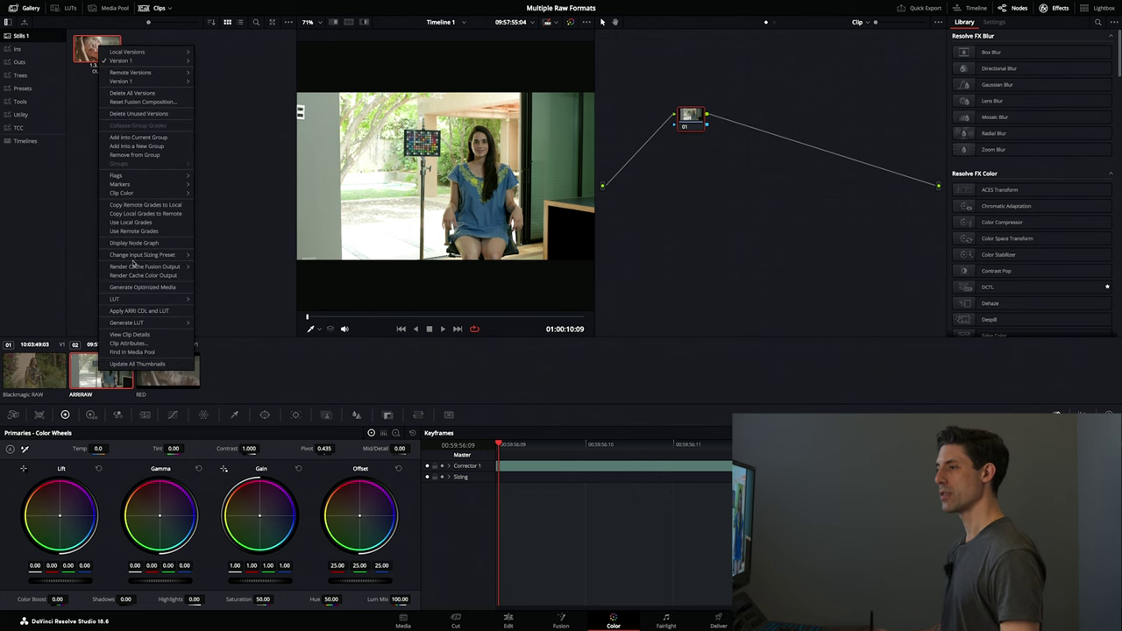
Put the ARRIRAW clip in a new group named 'Ar' and show its Group Pre-Clip graph
left_click(161, 147)
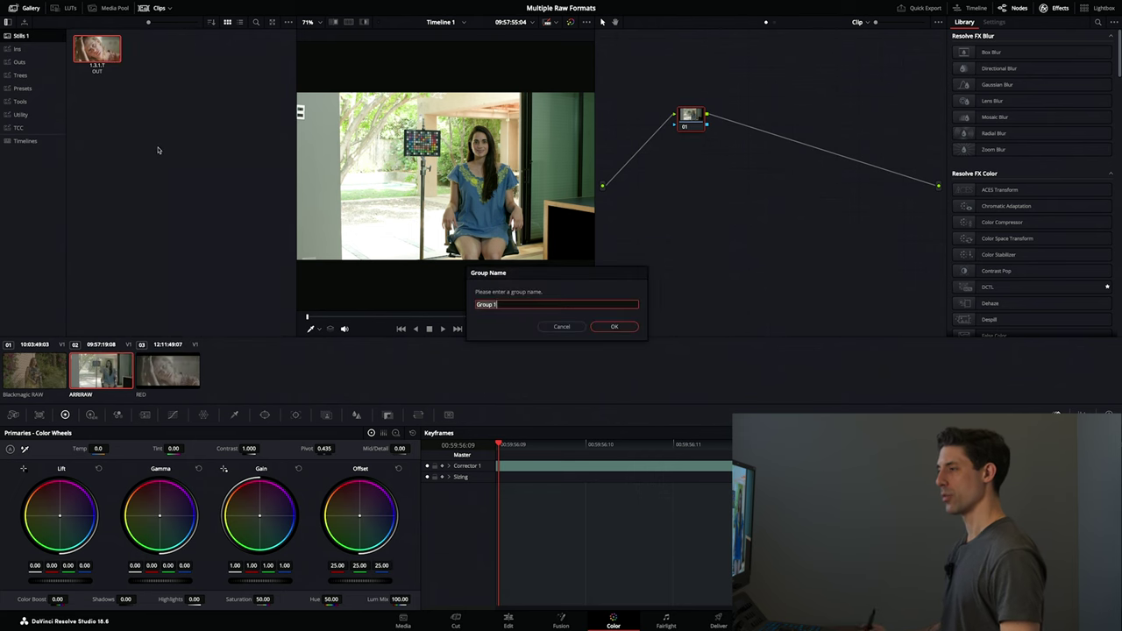
type("Arr")
key("Return")
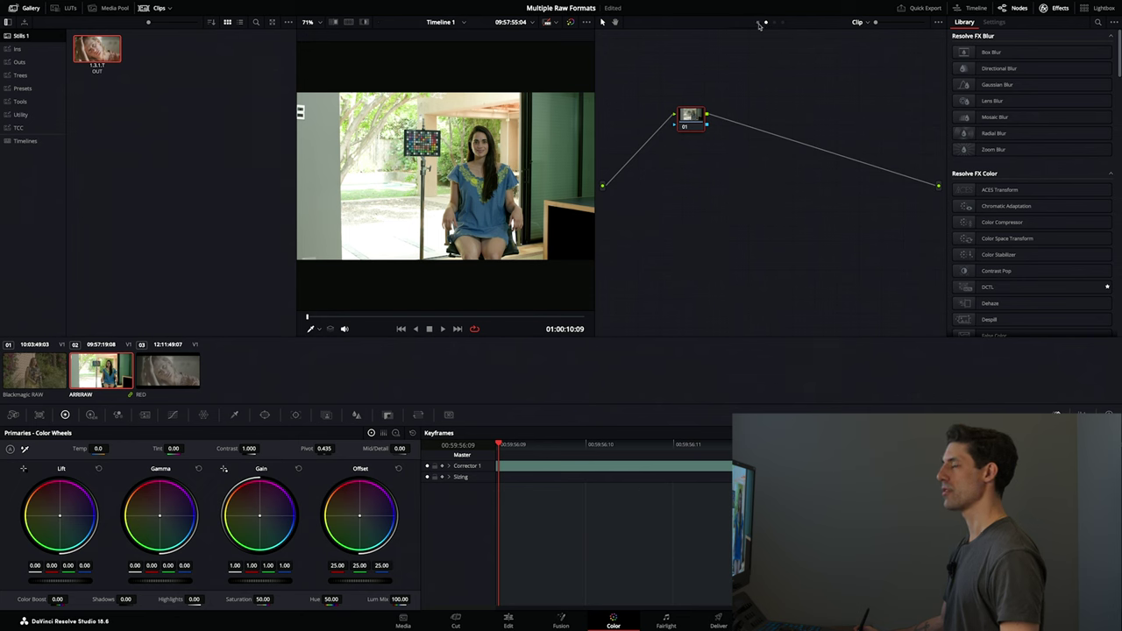
left_click(758, 23)
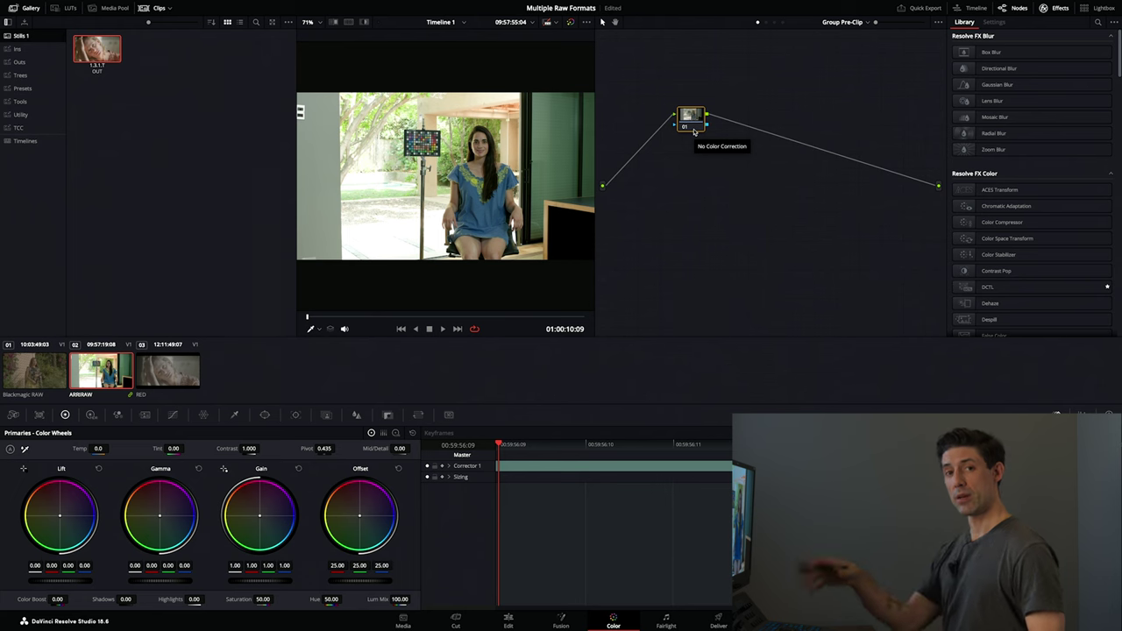
left_click(766, 22)
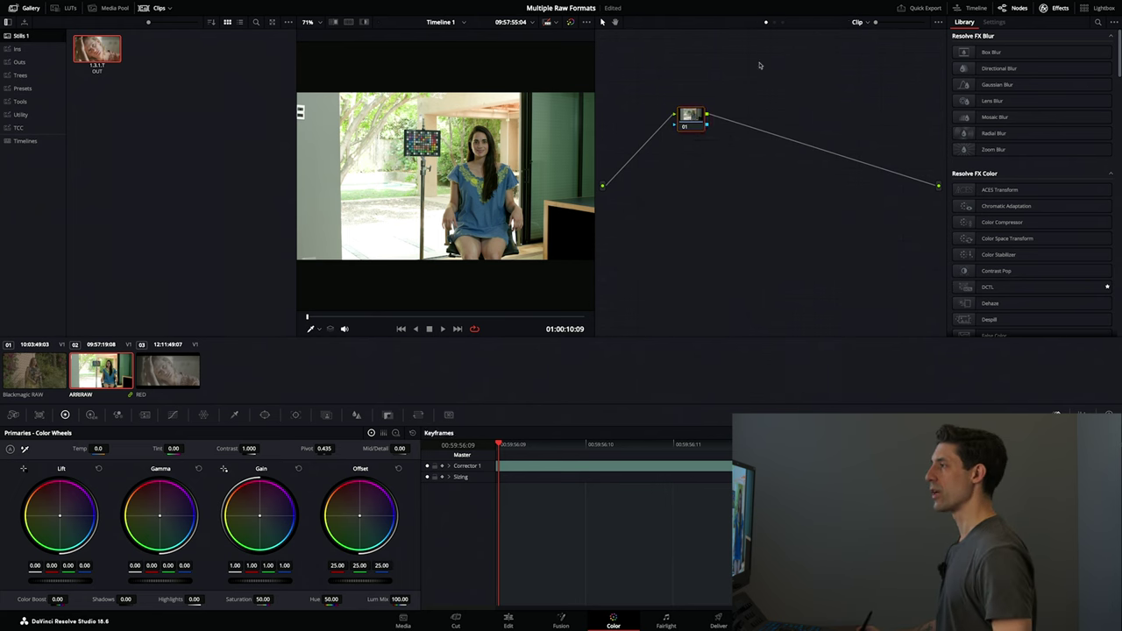
left_click(759, 23)
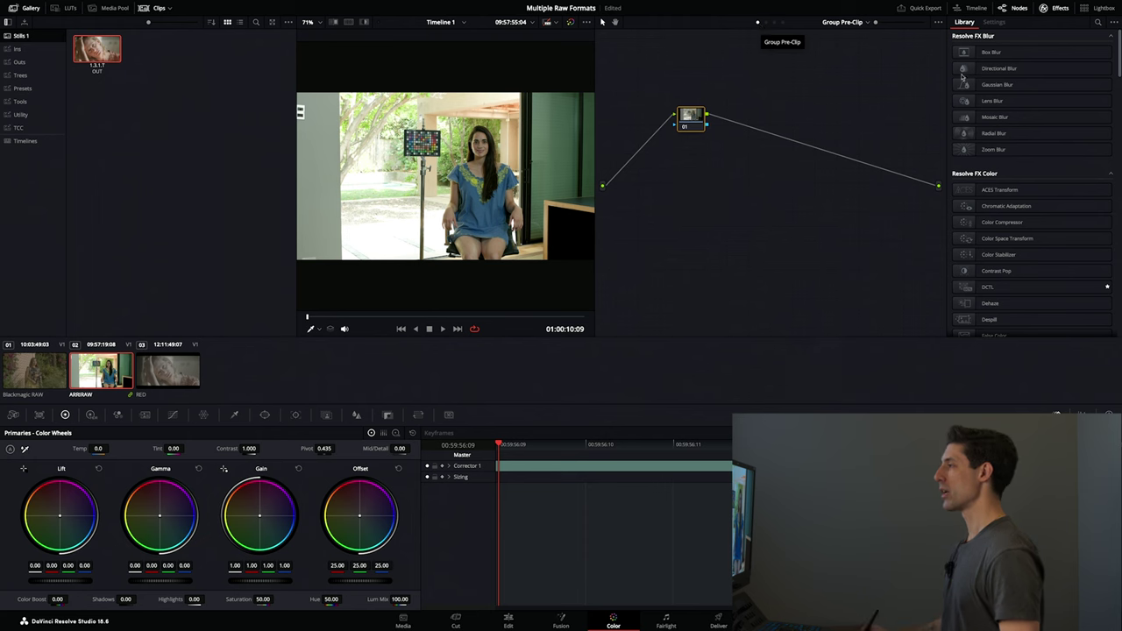
Apply Color Space Transform to node 01 with input ARRI Wide Gamut 3 / ARRI LogC3
left_click(1098, 22)
type("tra")
left_click_drag(1000, 91, 690, 117)
left_click(1034, 84)
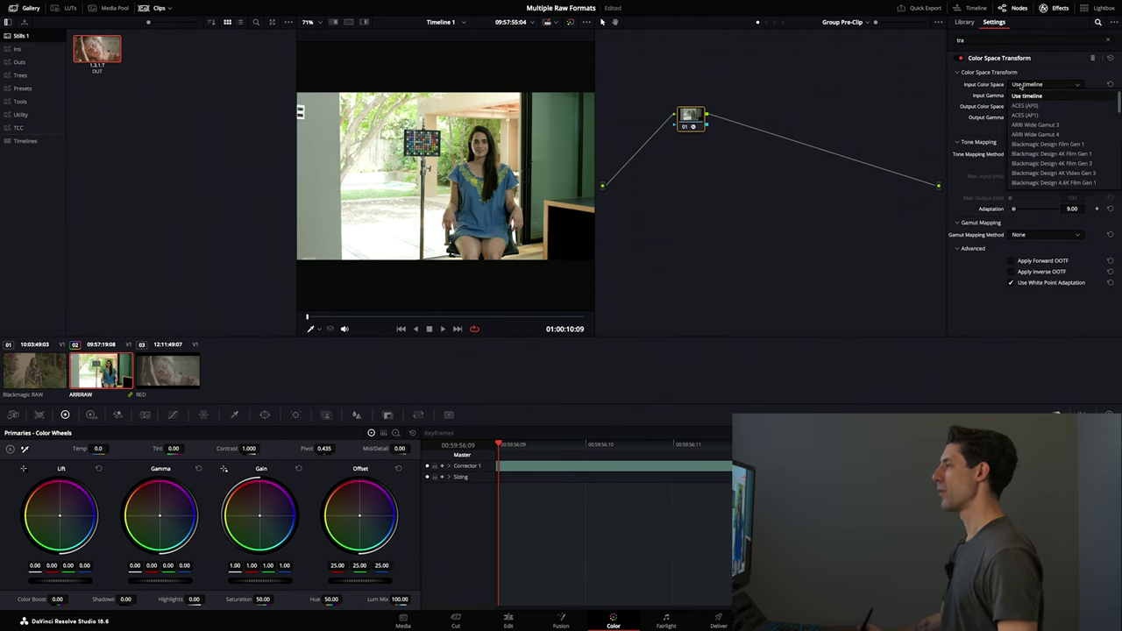
left_click(1035, 125)
left_click(1039, 95)
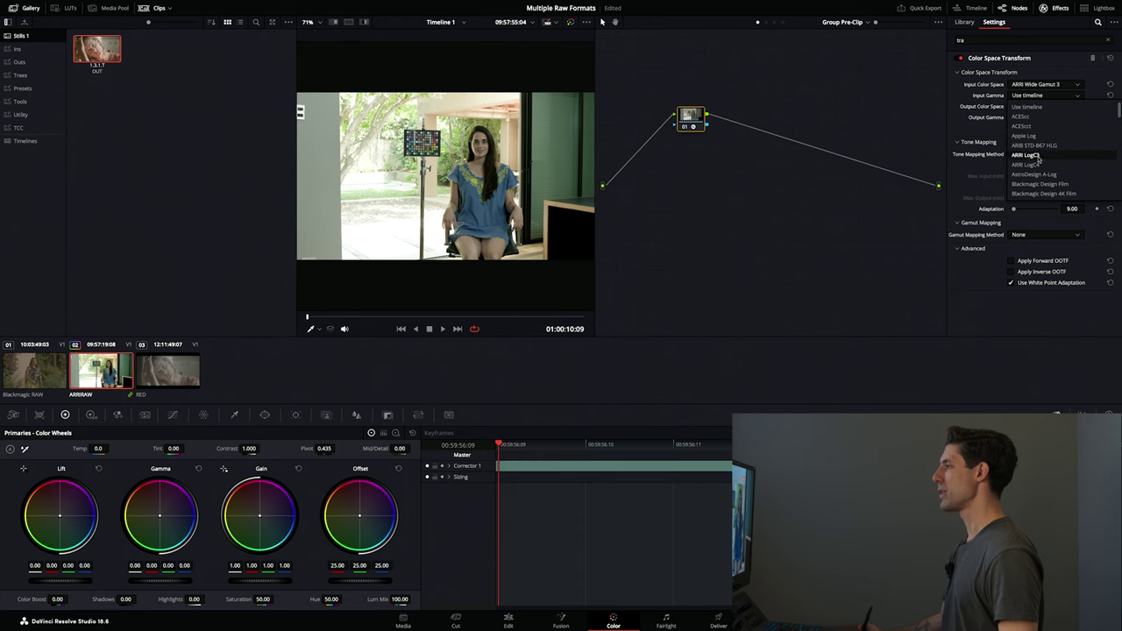
left_click(1026, 154)
Set output to DaVinci Wide Gamut / Intermediate, tone mapping None, white point adaptation off
left_click(1046, 106)
left_click(1038, 149)
left_click(1043, 117)
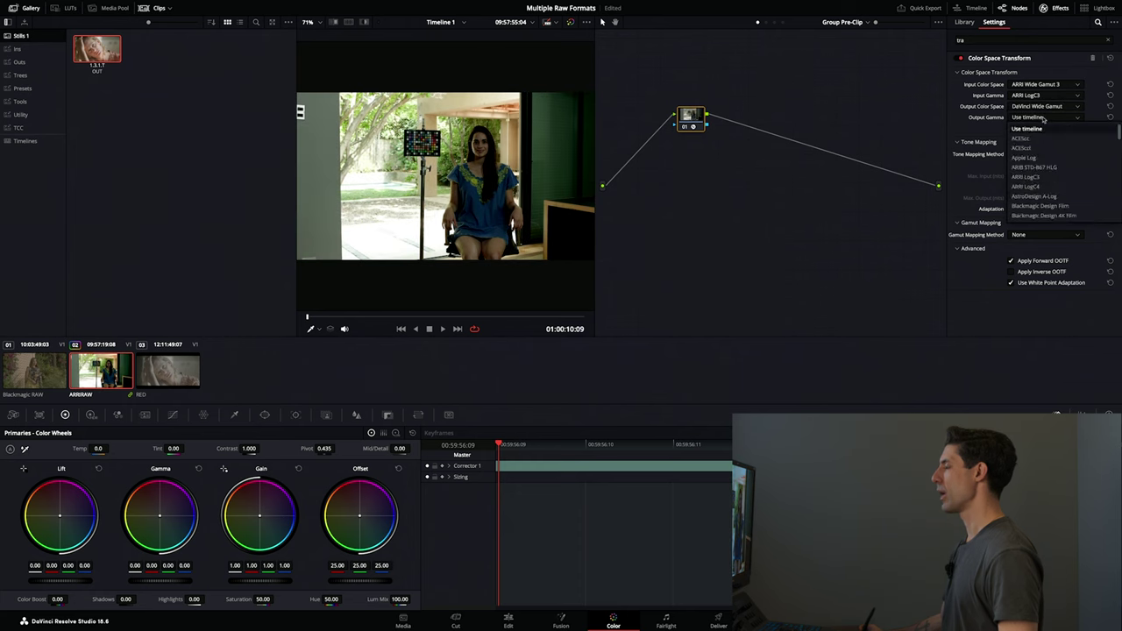
left_click(1031, 156)
left_click(1031, 155)
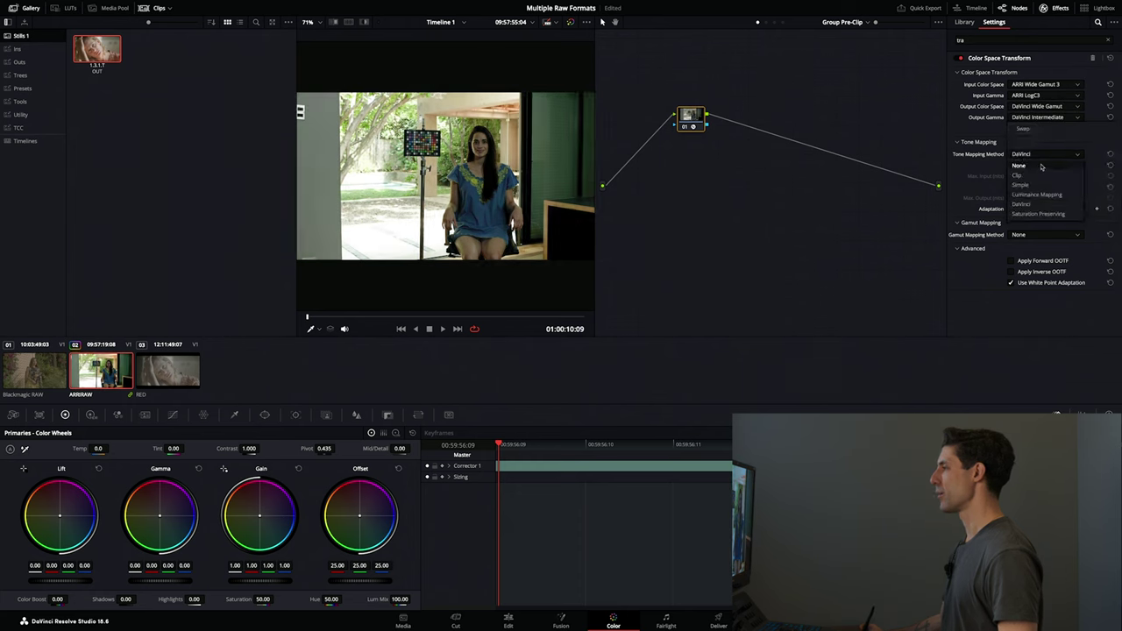
left_click(1043, 165)
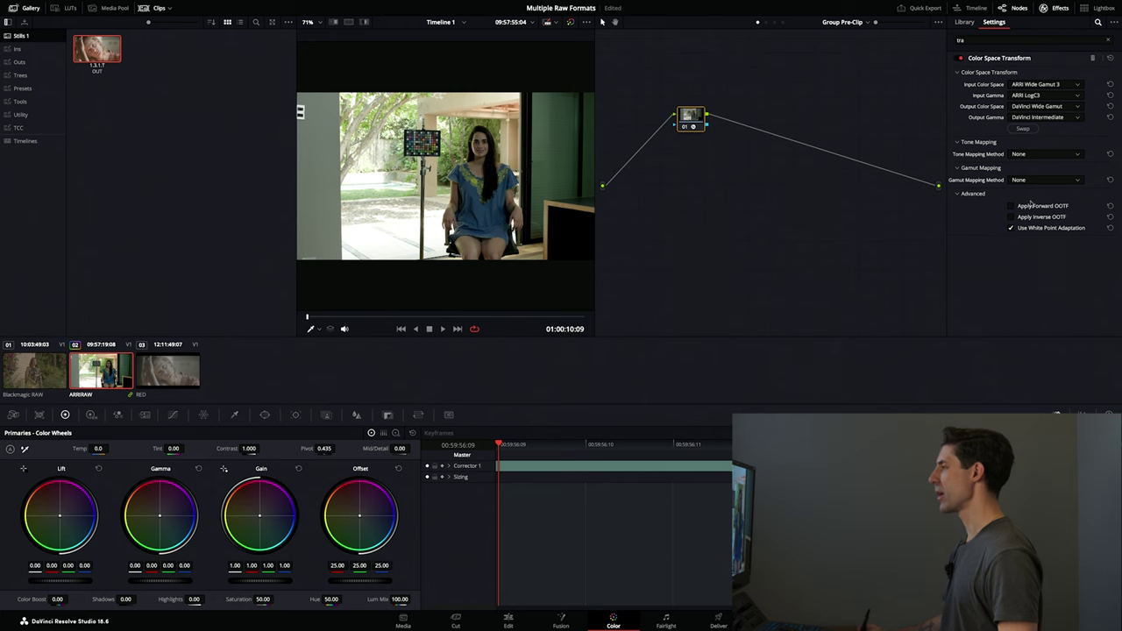
left_click(1045, 229)
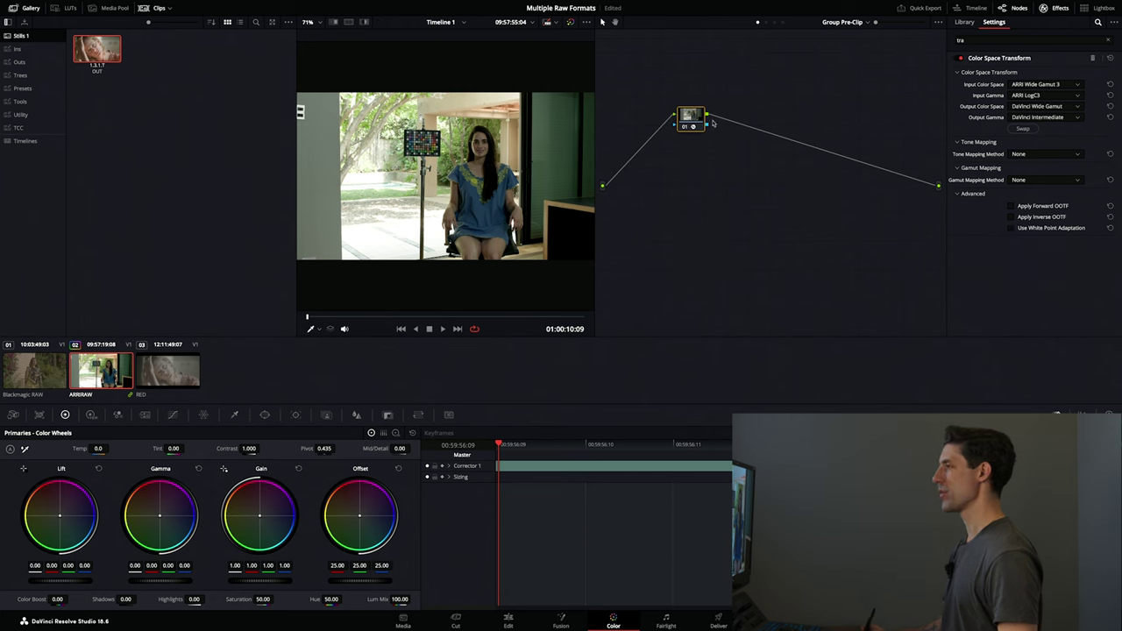
Label node 01 '->DWG'
right_click(697, 116)
left_click(739, 148)
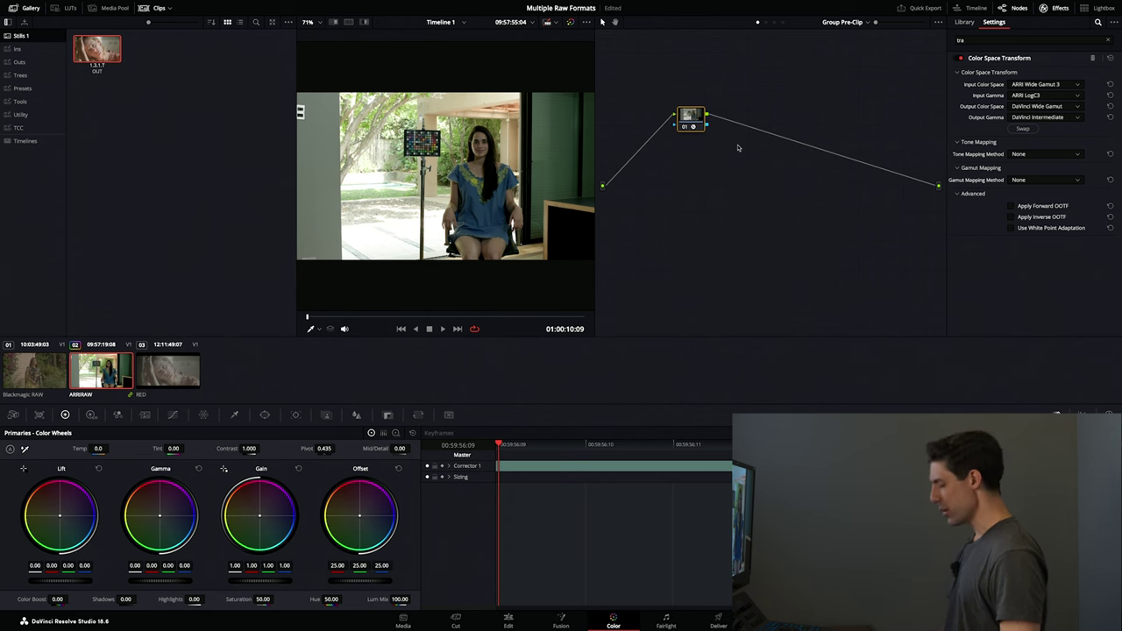
type("->DWG")
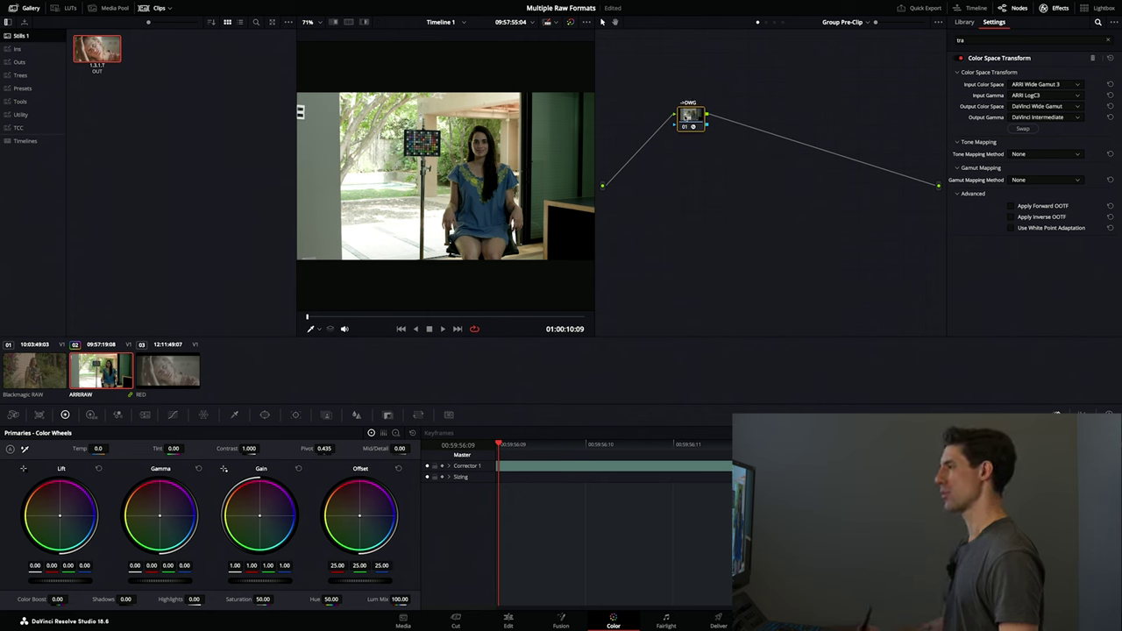
right_click(686, 115)
left_click(698, 137)
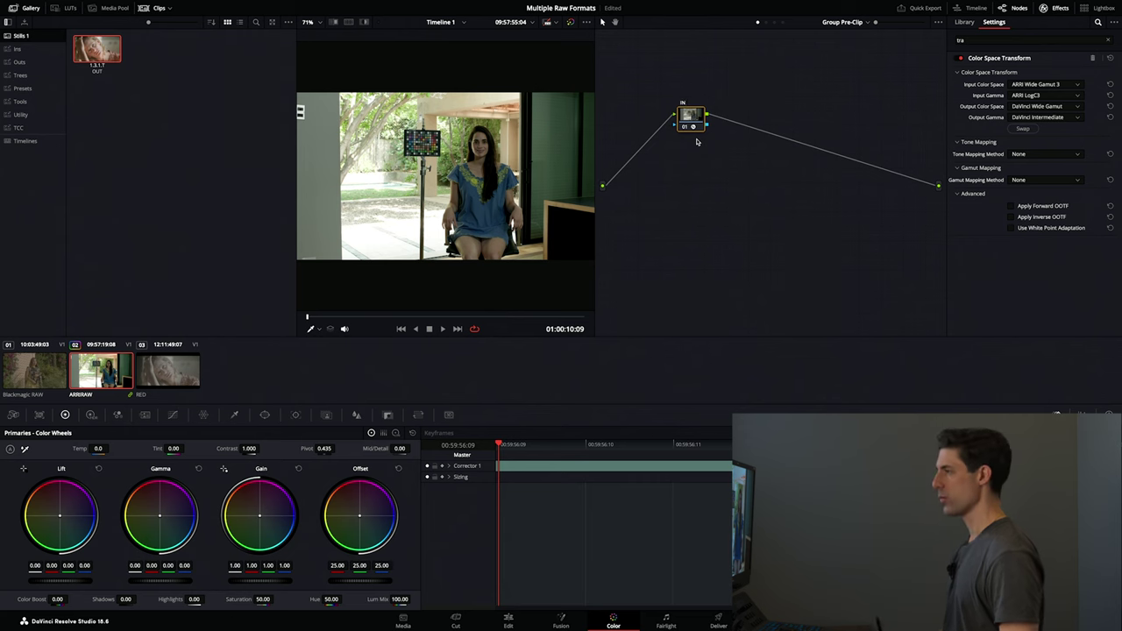
Return to the Clip node graph, step through clips 01–03, and open the RED clip's menu
left_click(768, 25)
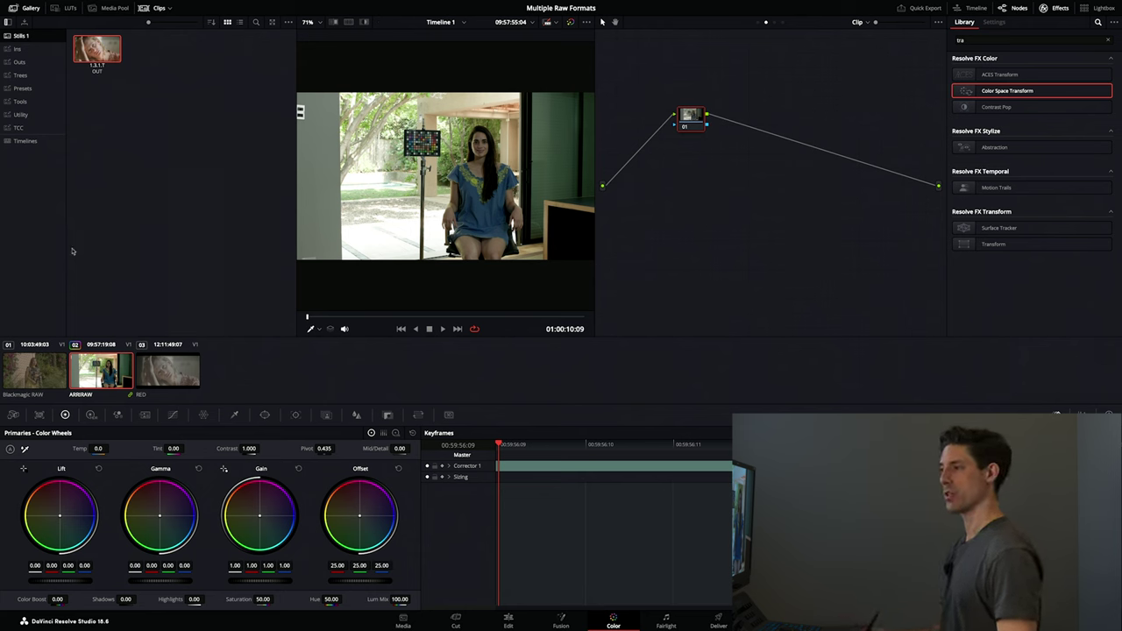
left_click(41, 370)
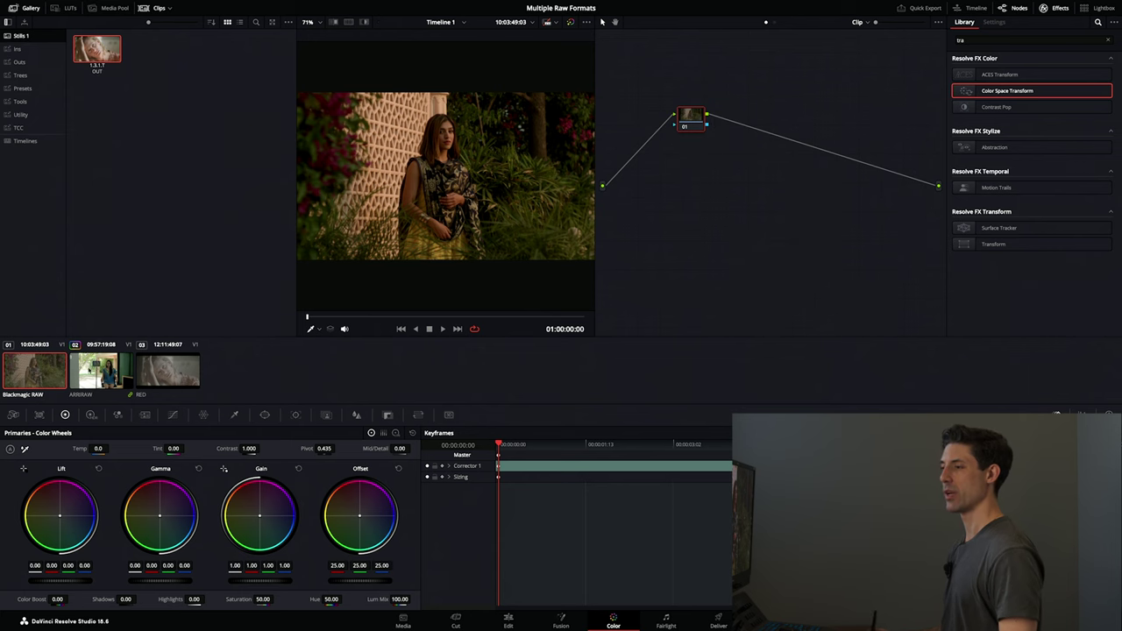
left_click(101, 370)
left_click(174, 365)
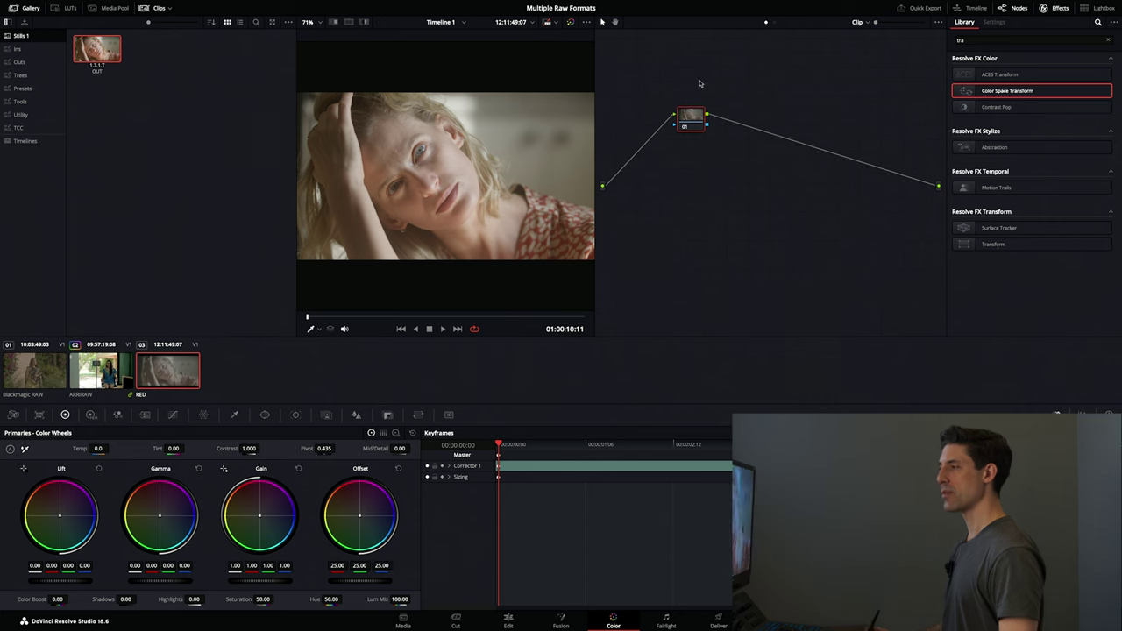
right_click(162, 375)
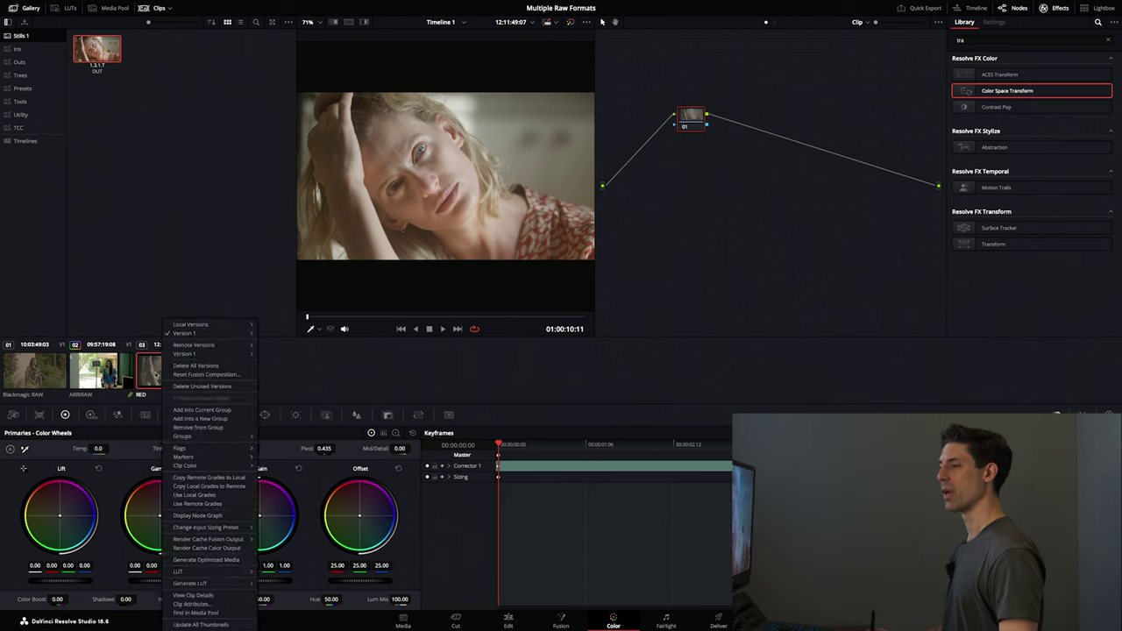
Add the RED clip to a new group named 'RED' and show its Group Pre-Clip graph
left_click(195, 422)
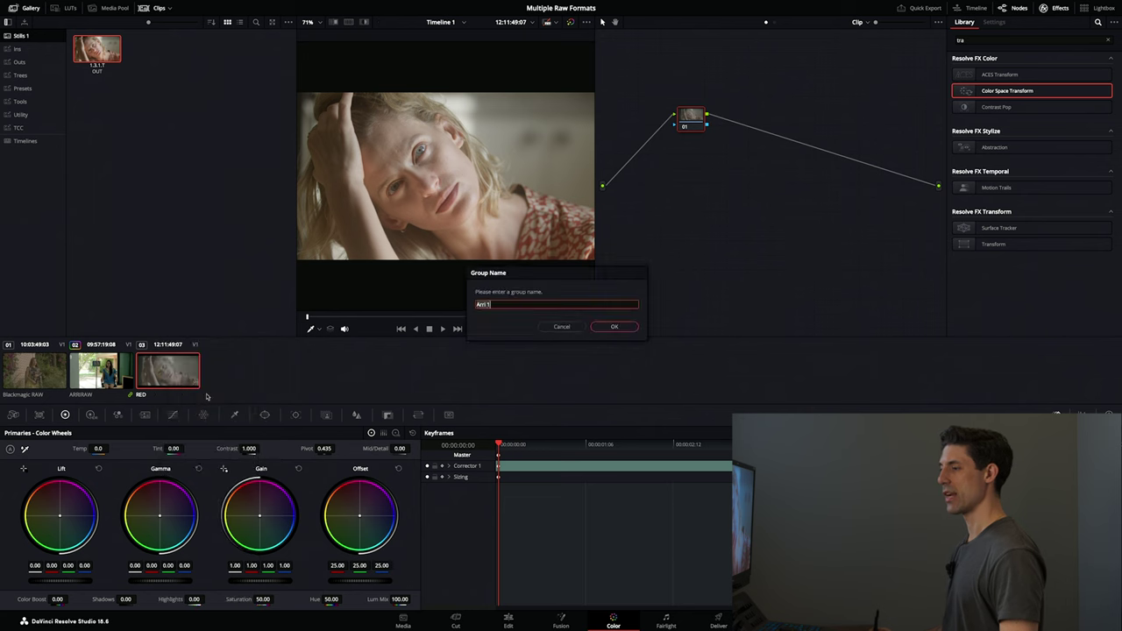
type("RE")
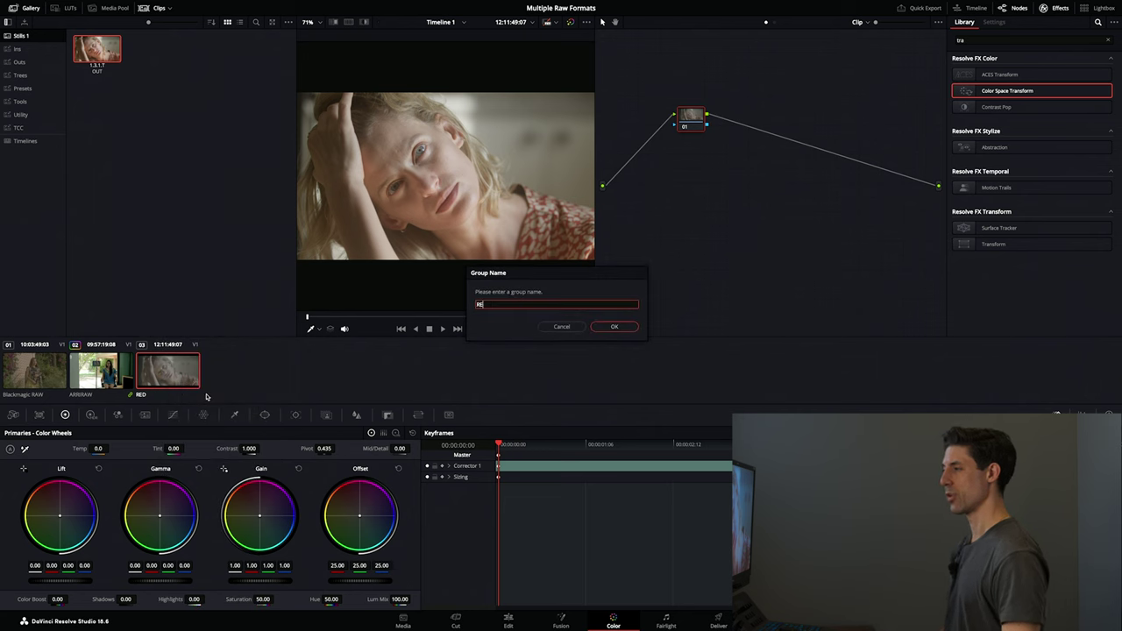
type("D")
key("Return")
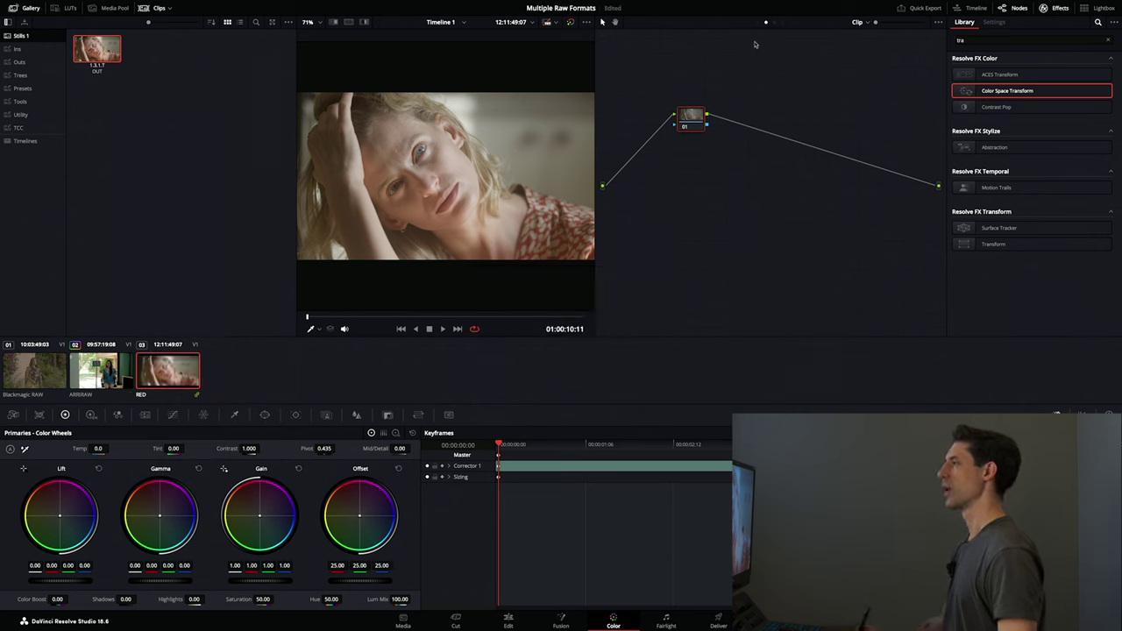
left_click(762, 23)
Apply Color Space Transform to node 01 with input REDWideGamutRGB / Log3G10
left_click_drag(999, 91, 691, 118)
left_click(1028, 84)
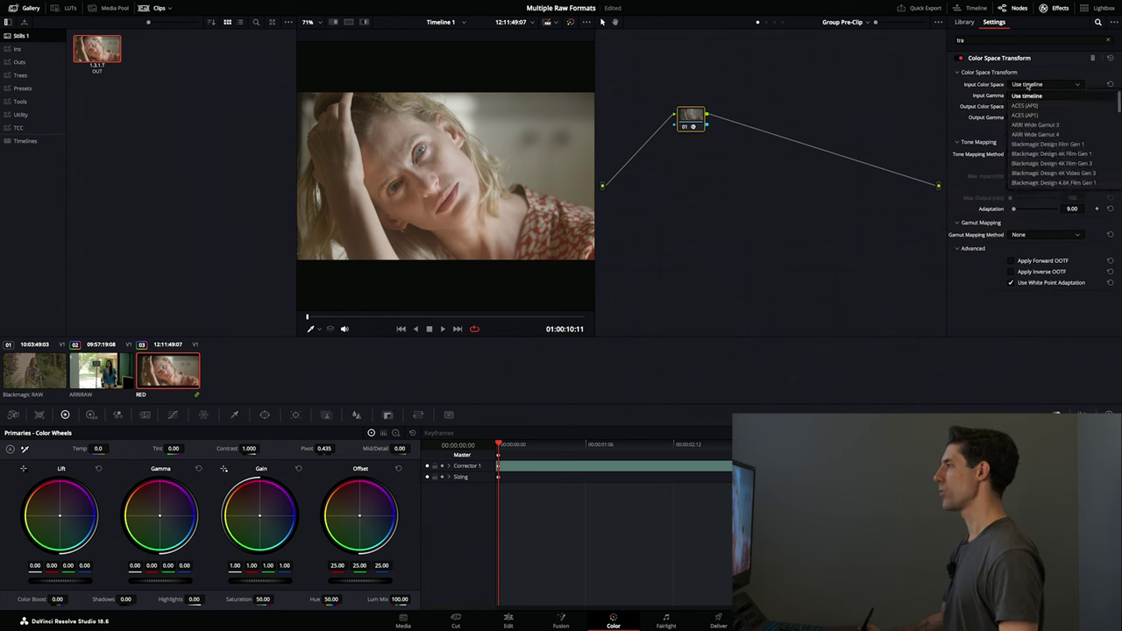
key("Down")
key("Down")
key("Down")
key("Down")
key("Down")
key("Down")
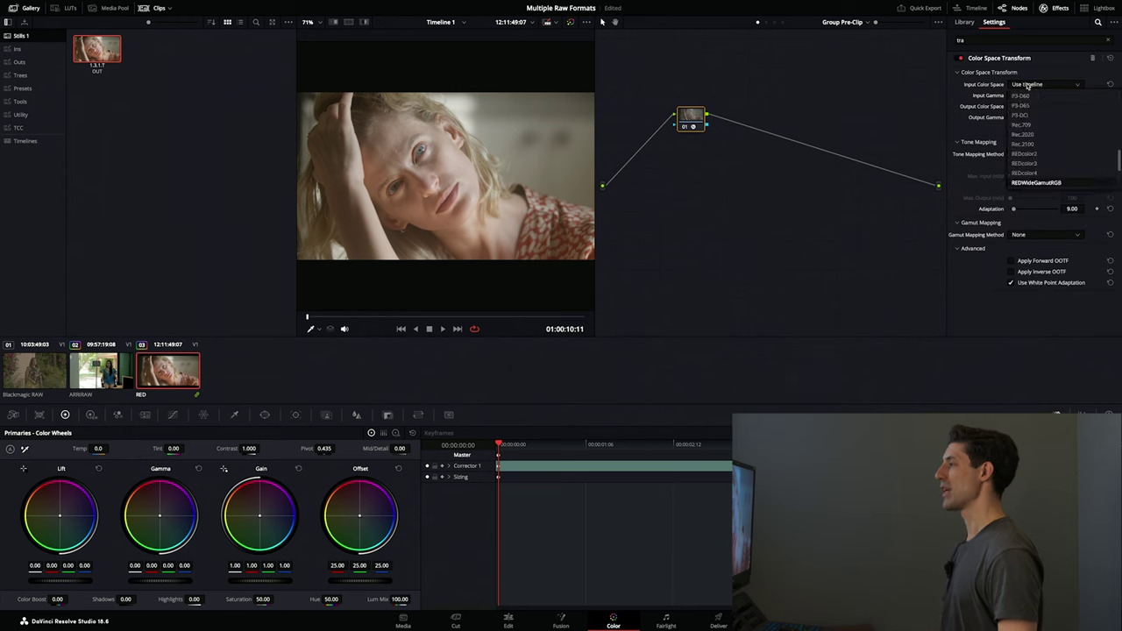
key("Return")
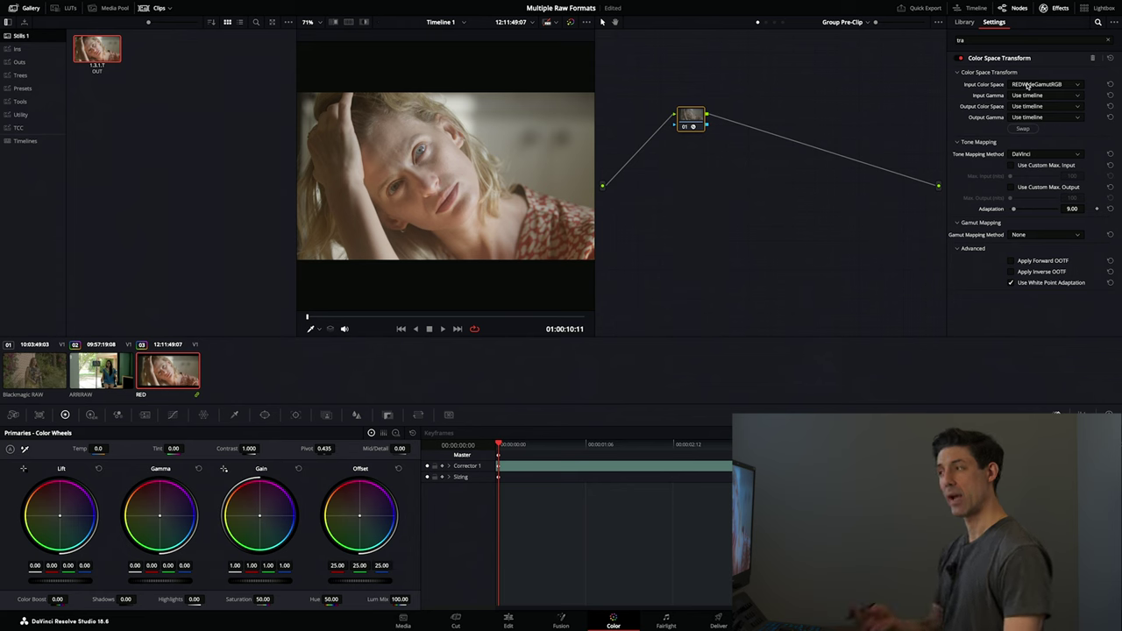
left_click(1044, 97)
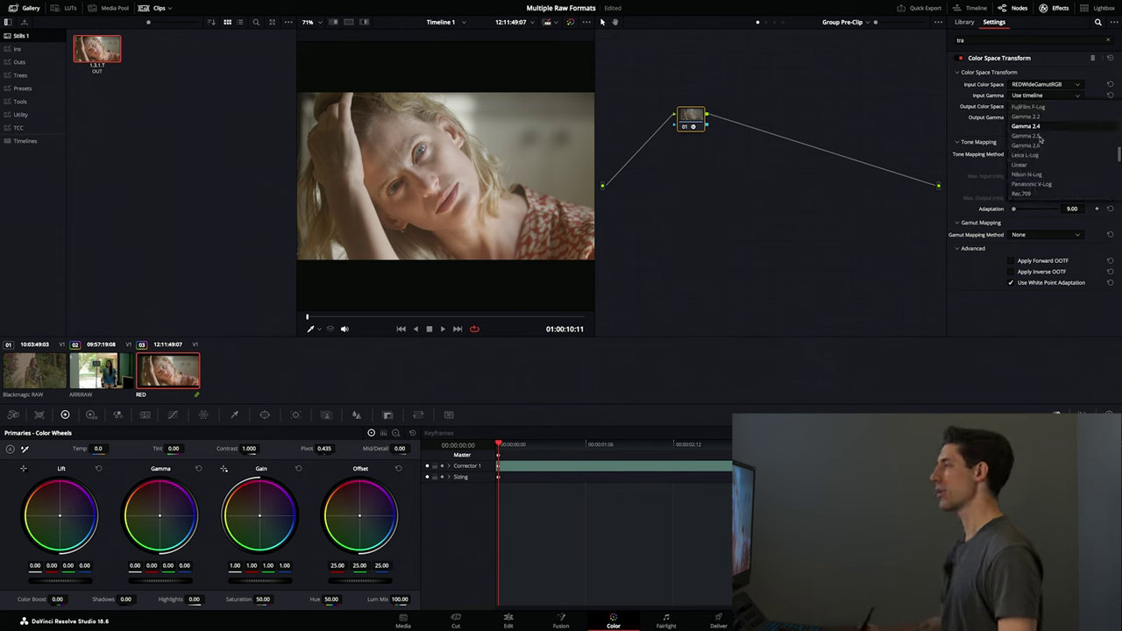
scroll(1052, 166, "down", 5)
left_click(1053, 175)
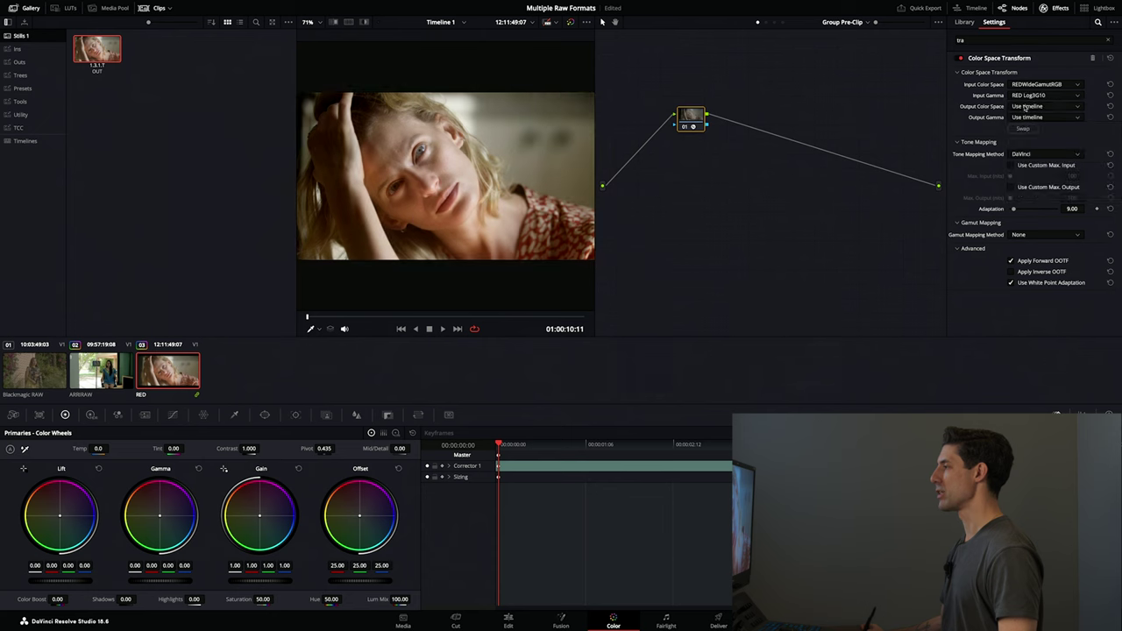
Set the CST output to DaVinci Wide Gamut / Intermediate with tone mapping None
left_click(1039, 107)
left_click(1026, 108)
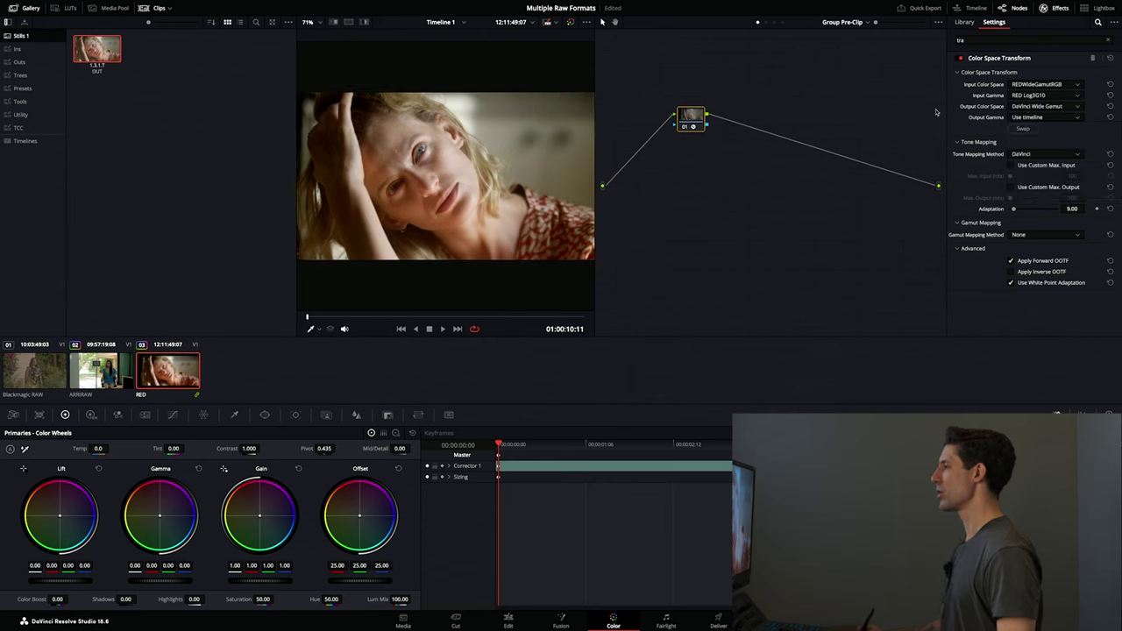
left_click(1039, 116)
scroll(1036, 210, "down", 3)
left_click(1037, 216)
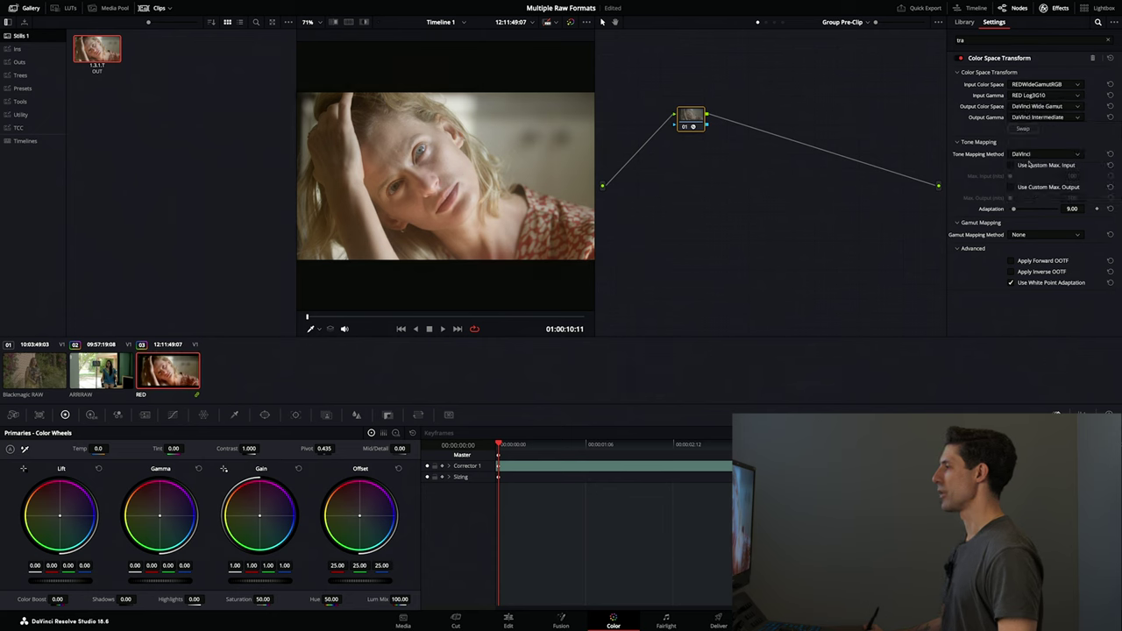
left_click(1044, 155)
left_click(1041, 167)
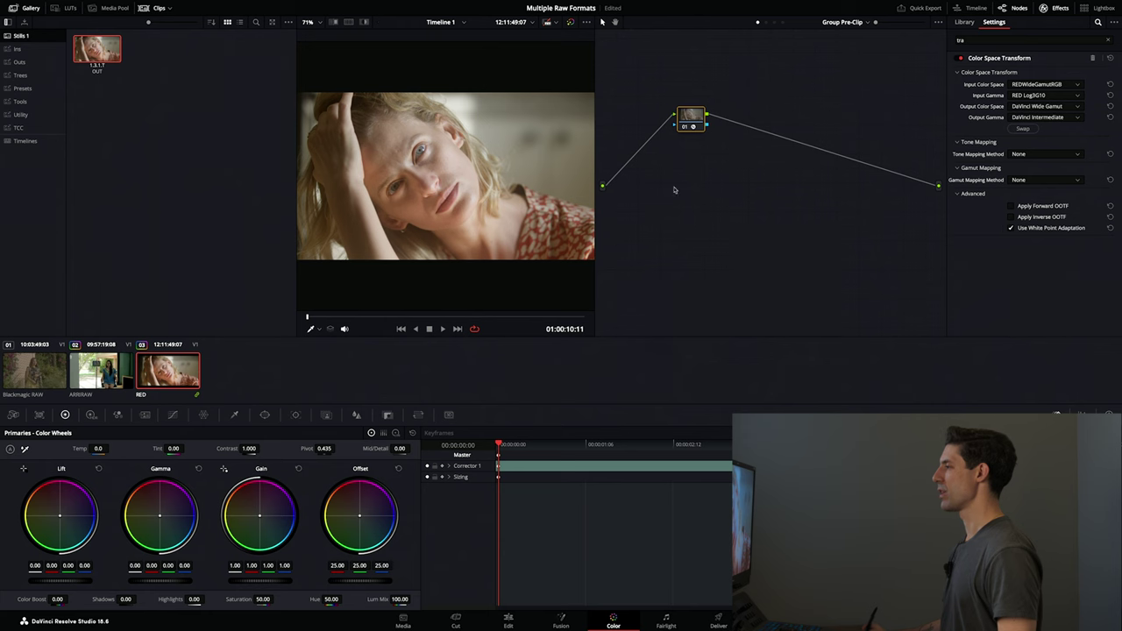
Label the RED pre-clip node 'IN'
right_click(692, 127)
left_click(713, 135)
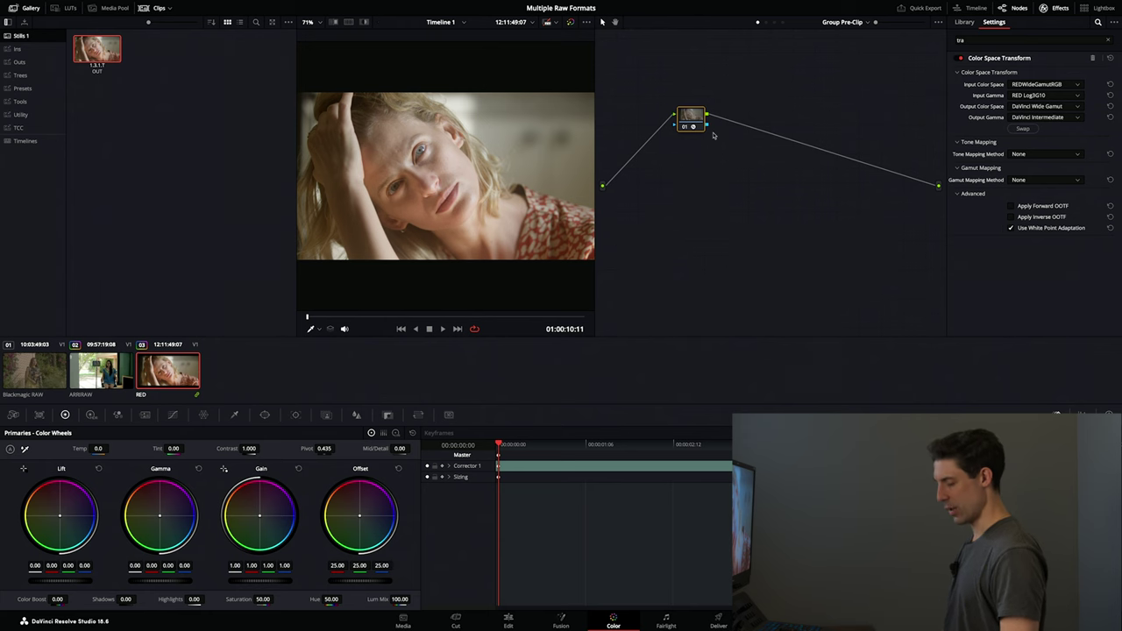
type("IN")
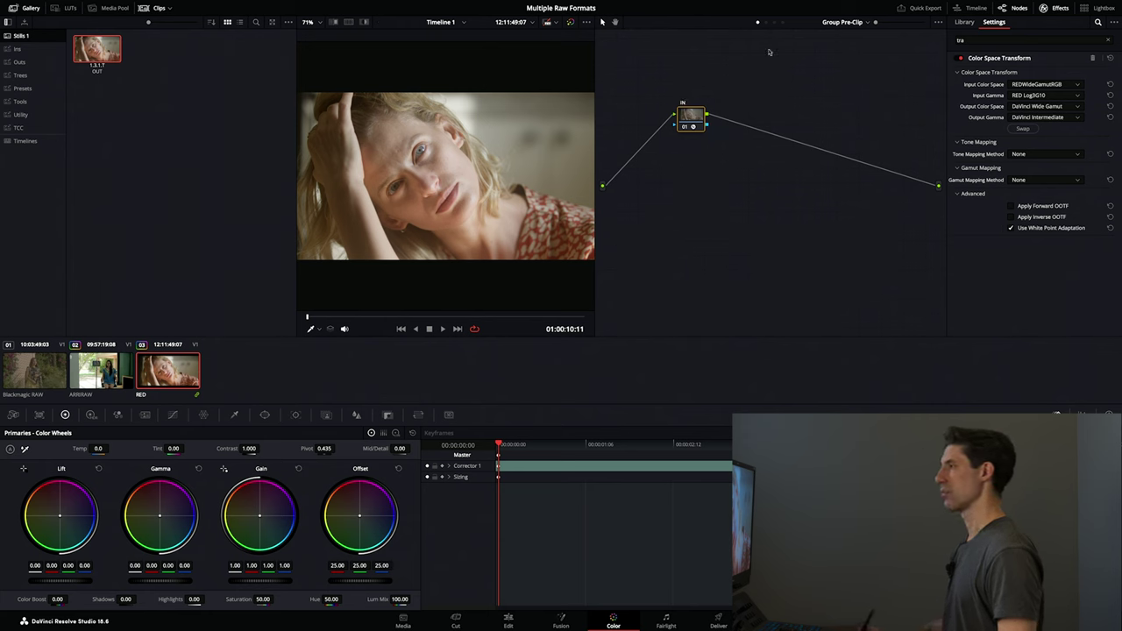
left_click(767, 25)
left_click(783, 22)
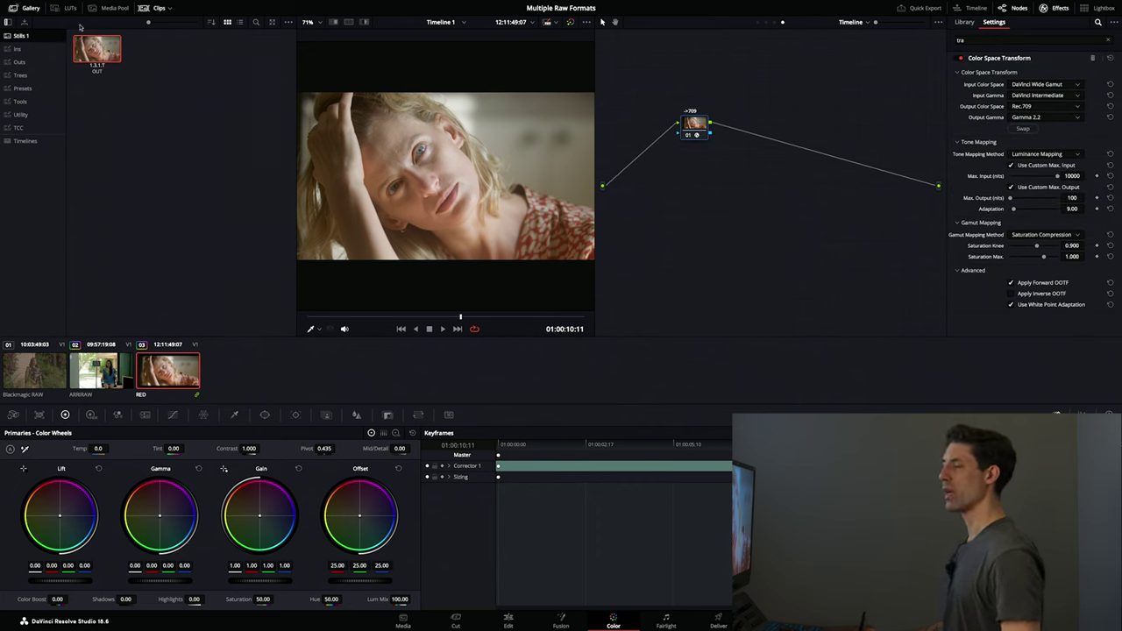
Add a second timeline node and apply the Cambra LUT from CKC > Voyager > Essentials Pack
left_click(65, 7)
key("alt+s")
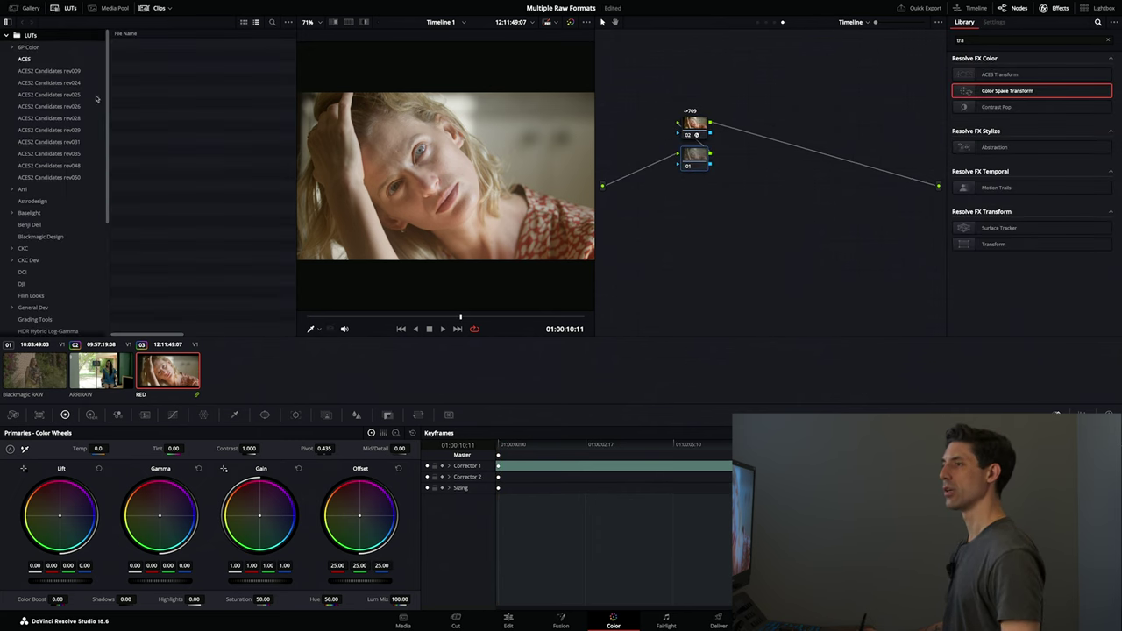
left_click(24, 249)
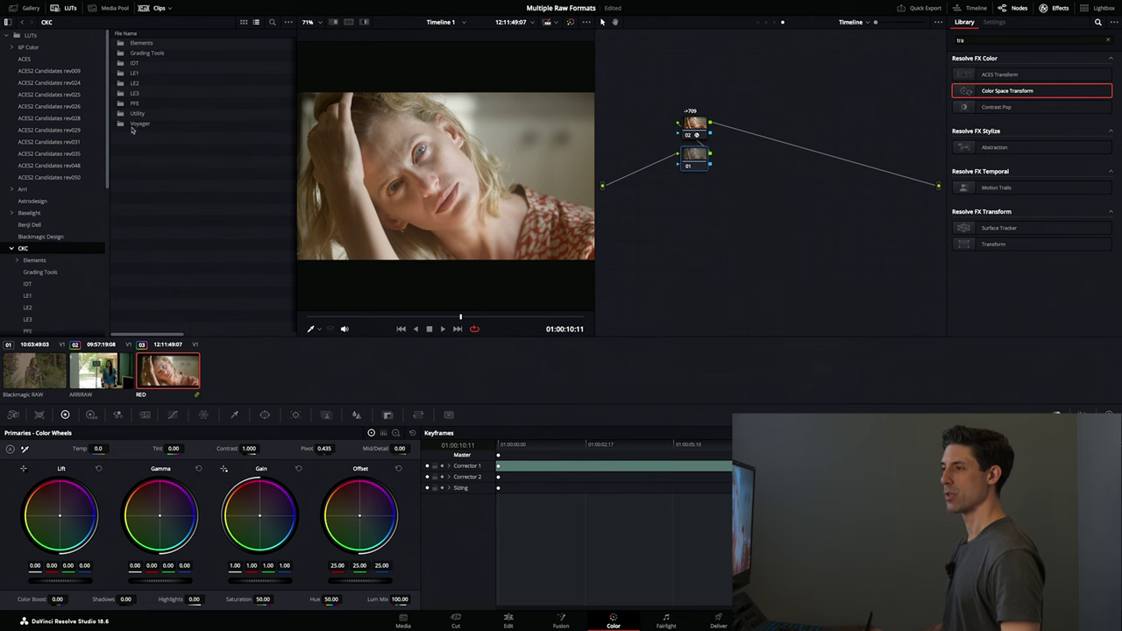
double_click(136, 124)
double_click(142, 42)
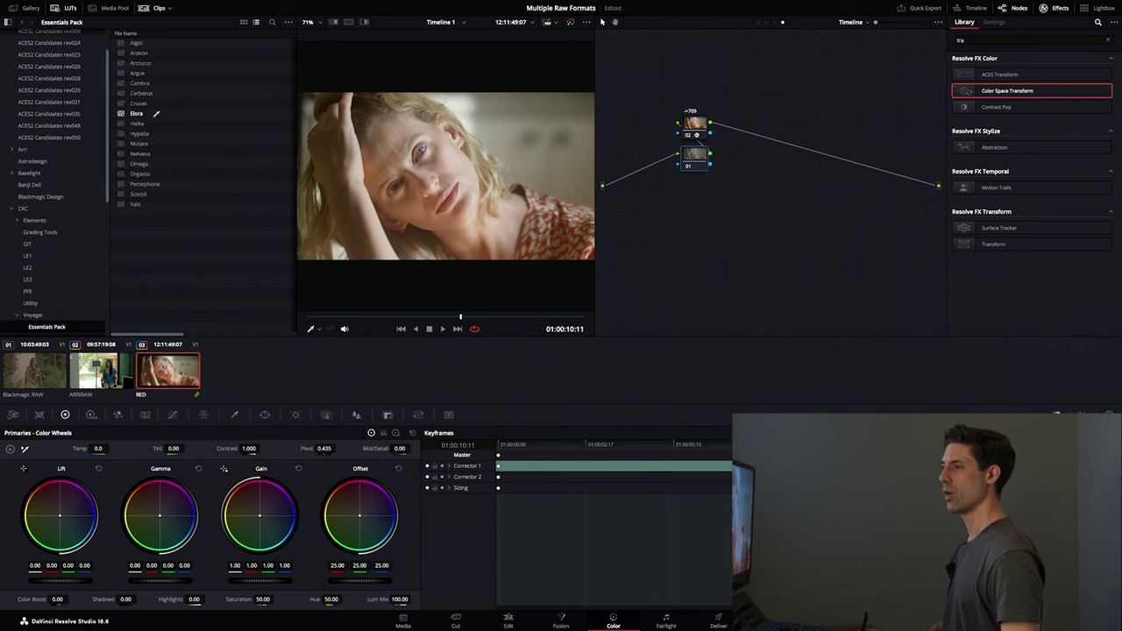
double_click(156, 113)
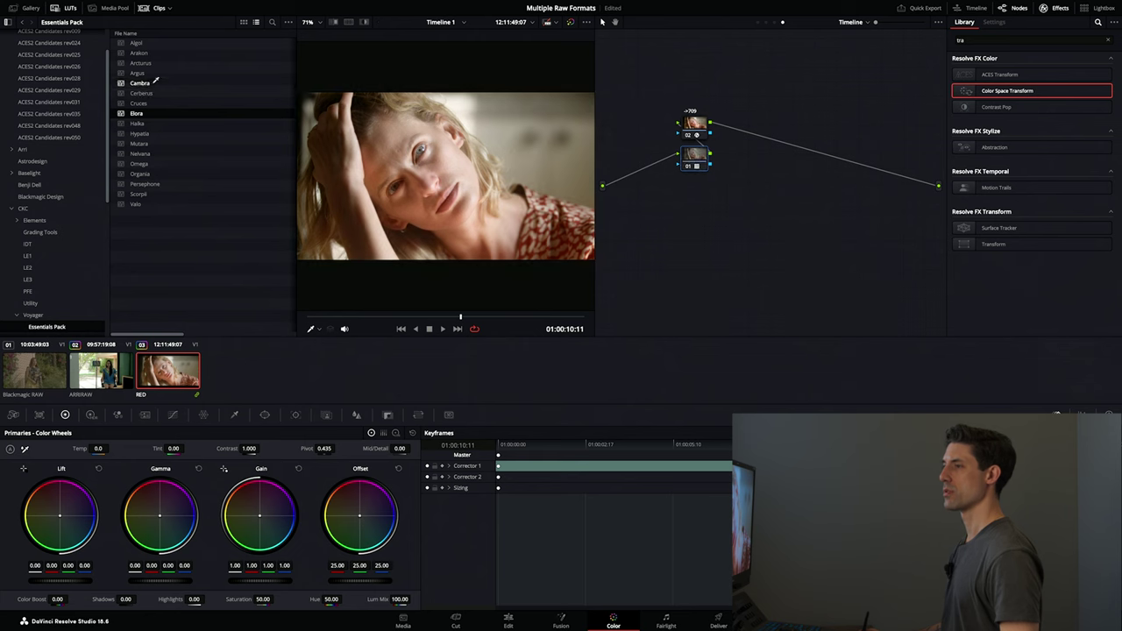
left_click(155, 81)
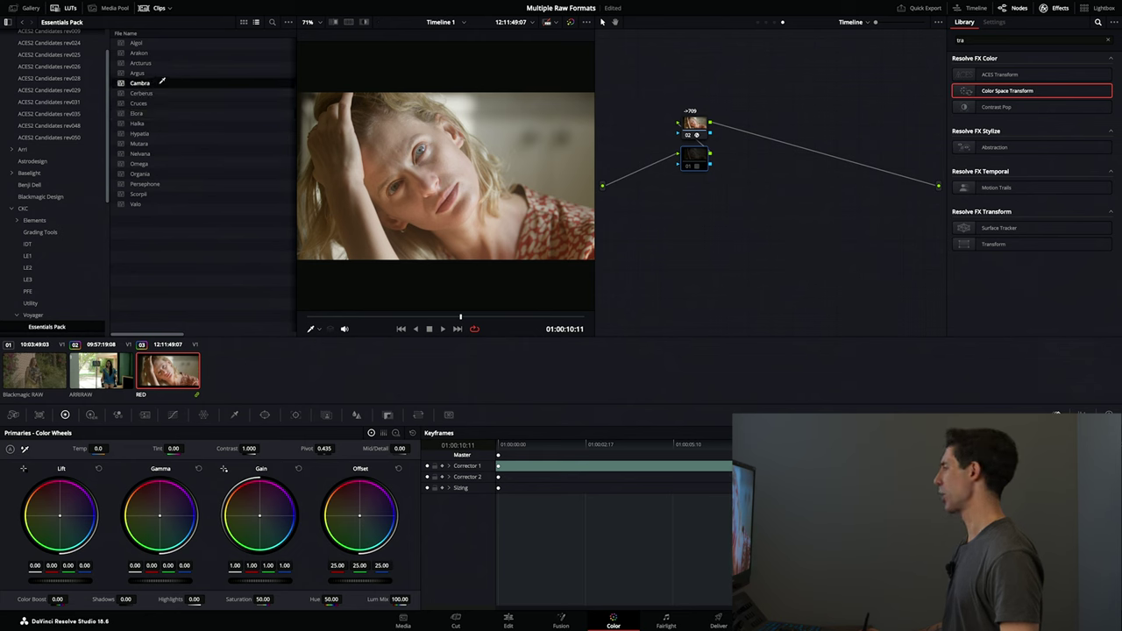
Label the LUT node 'Look' and return to the clip node graph
right_click(696, 166)
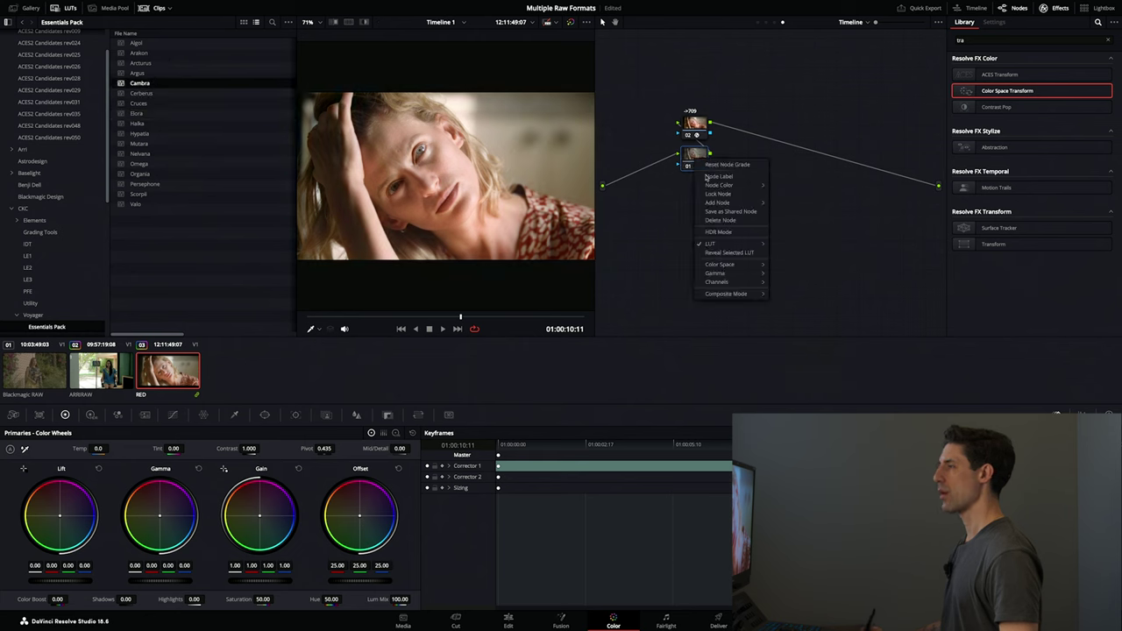
left_click(722, 185)
type("Look")
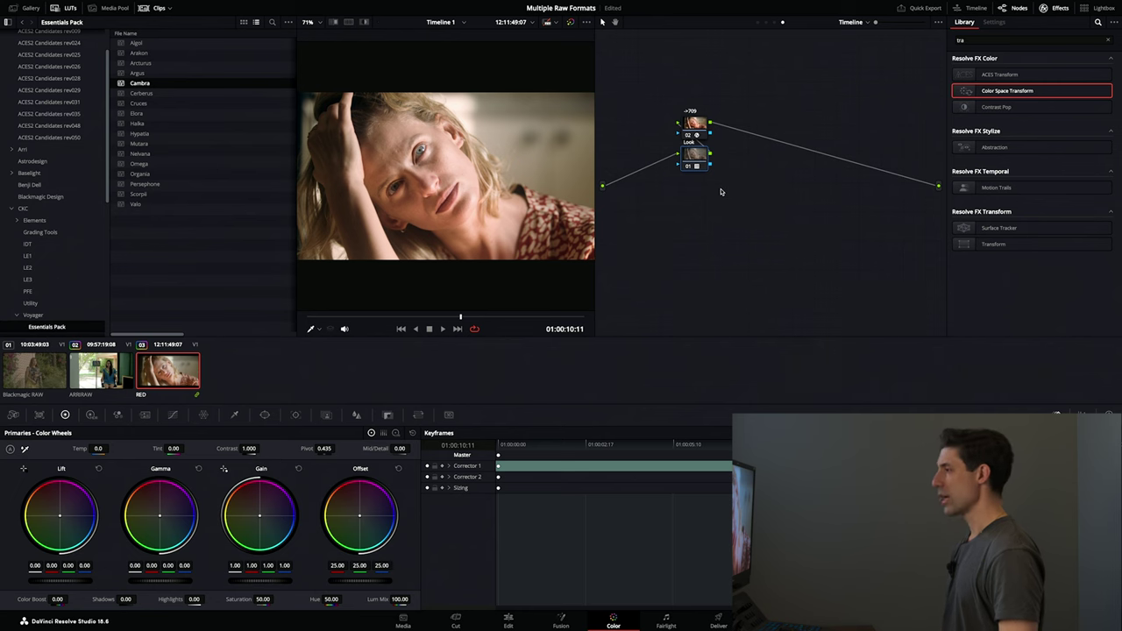
left_click(766, 22)
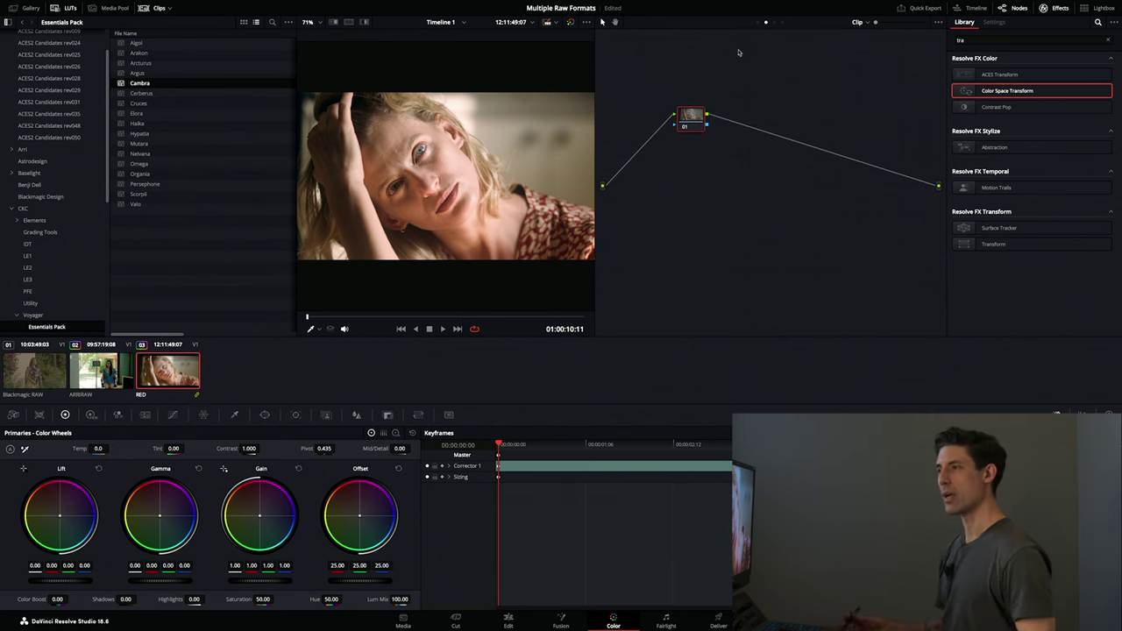
Hide the LUT browser, nudge node 01, and reopen Project Settings on the Camera Raw page
left_click(70, 8)
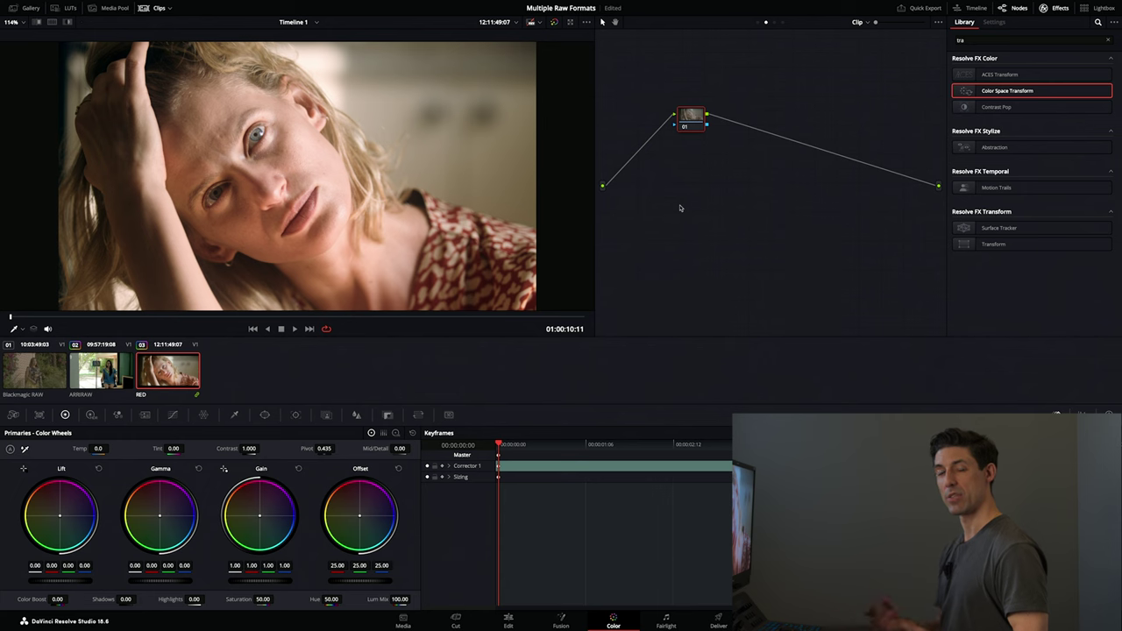
left_click_drag(691, 114, 696, 117)
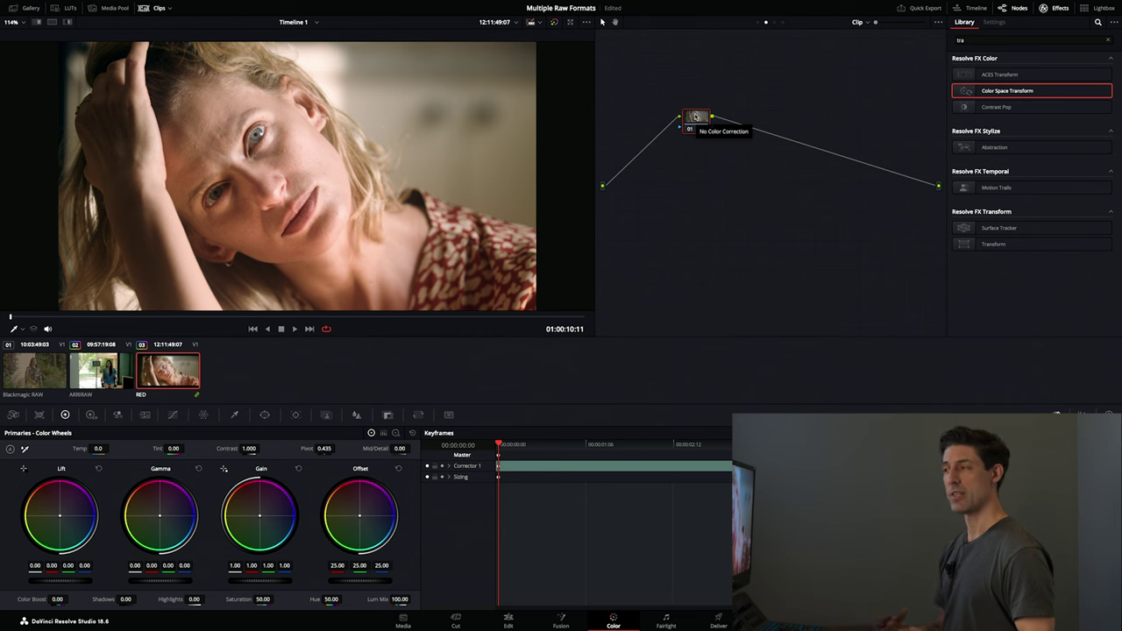
key("shift+9")
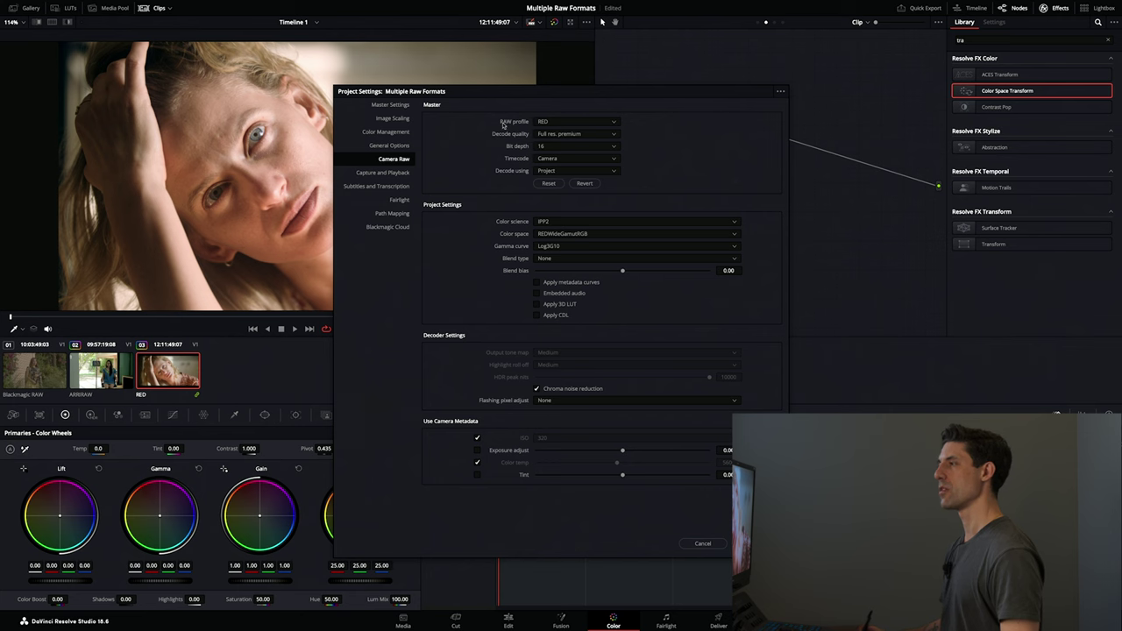
left_click(547, 123)
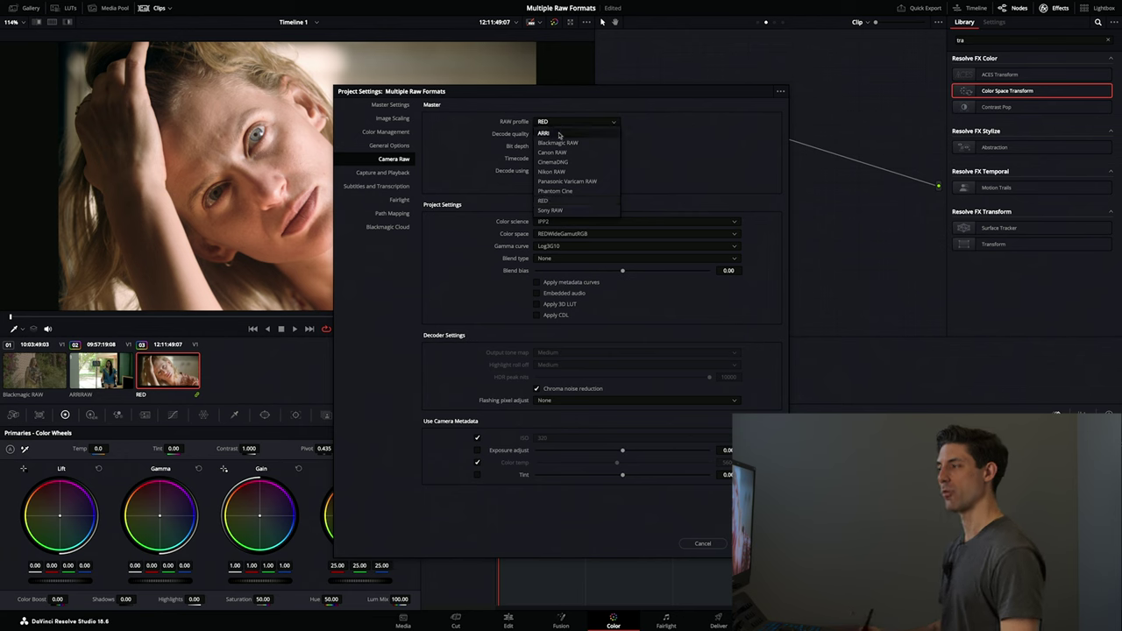
left_click(566, 142)
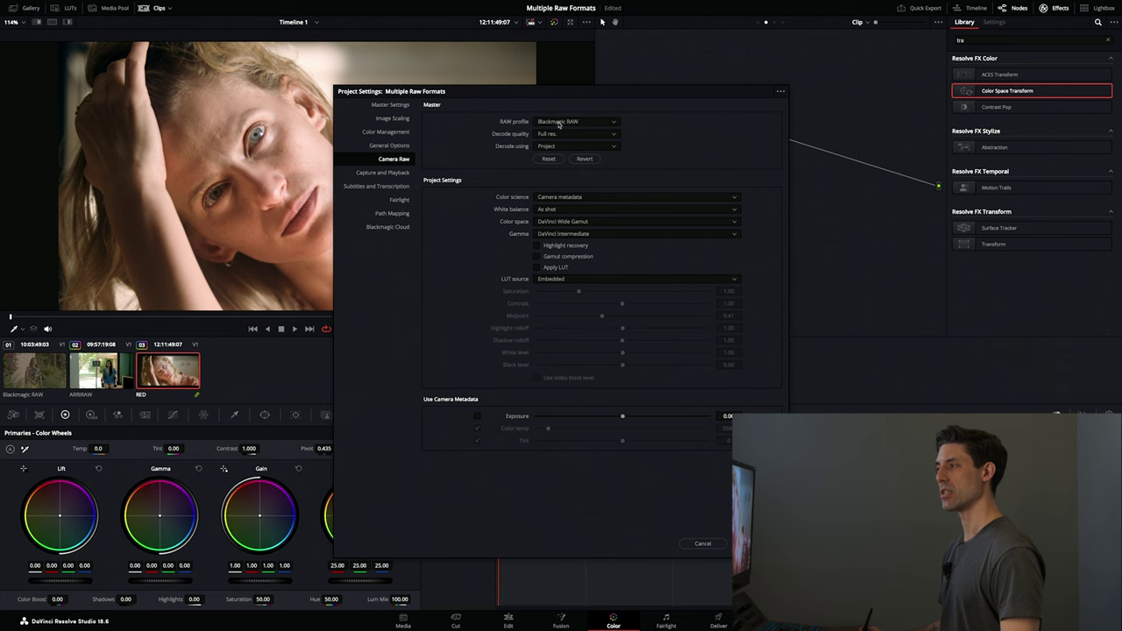
left_click(559, 125)
left_click(567, 201)
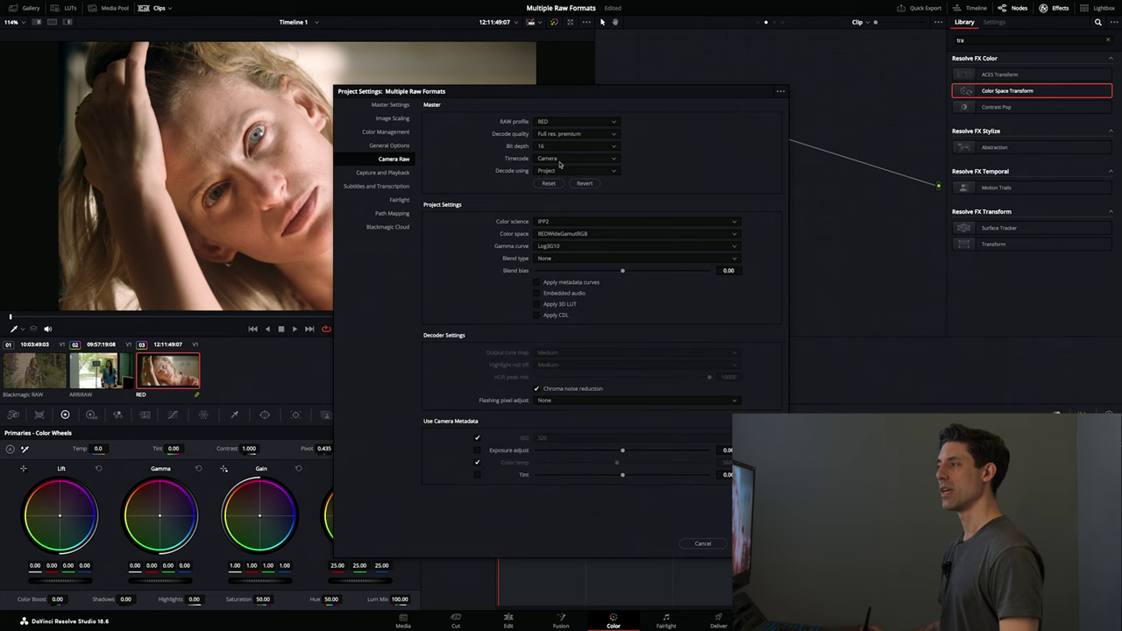
left_click(570, 121)
left_click(643, 146)
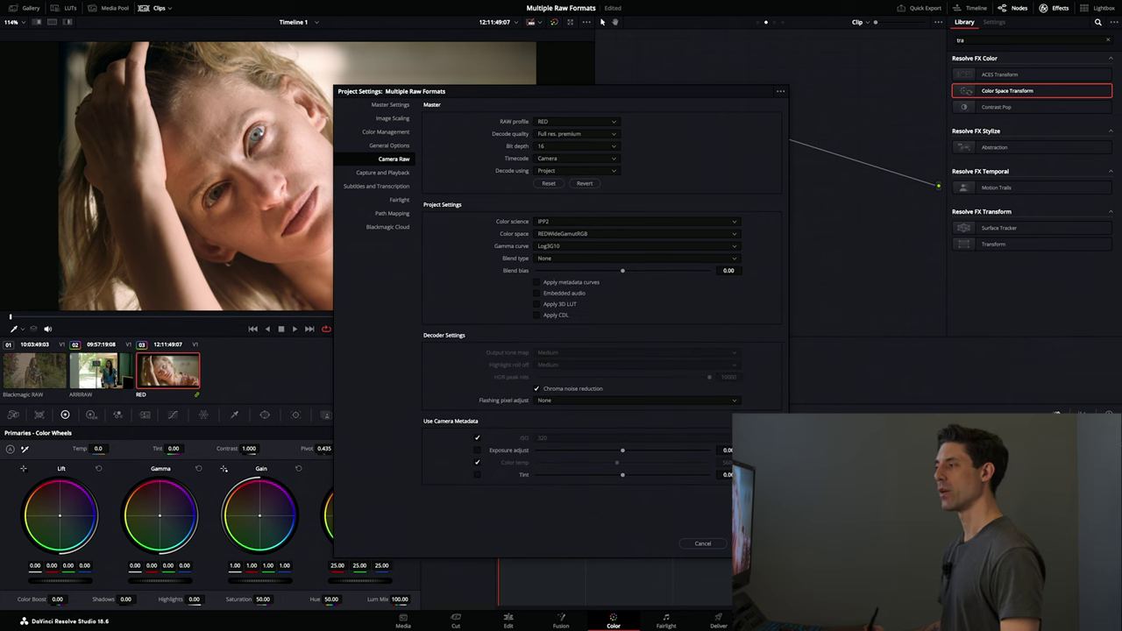